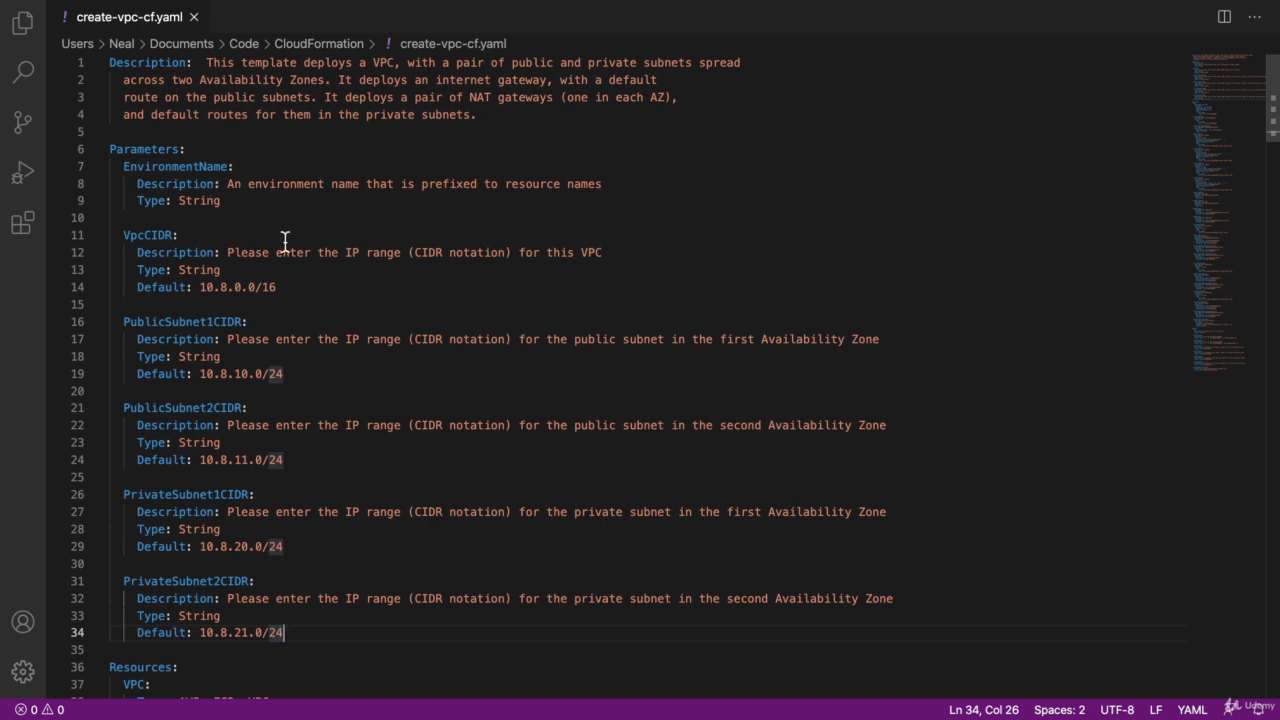
Step: Review the default CIDR ranges for the VPC and its subnets in the Parameters section of create-vpc-cf.yaml
scroll(241, 260, down, 1)
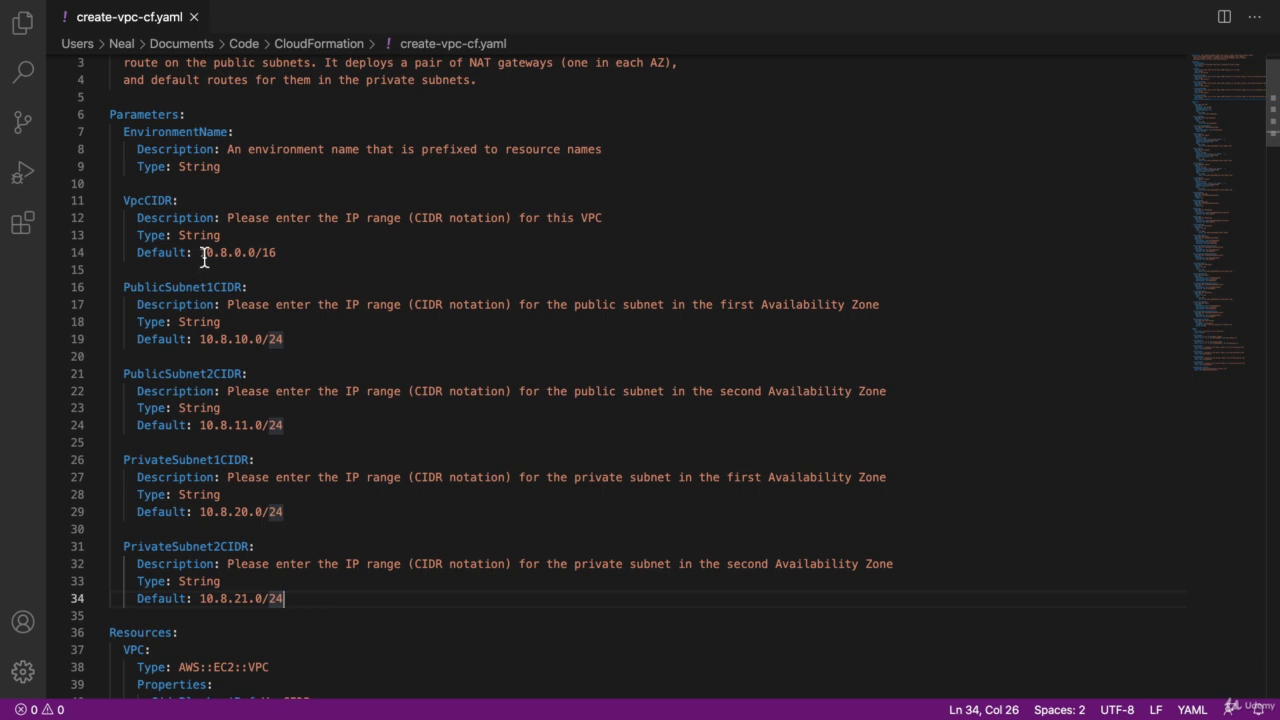
drag(200, 252, 275, 252)
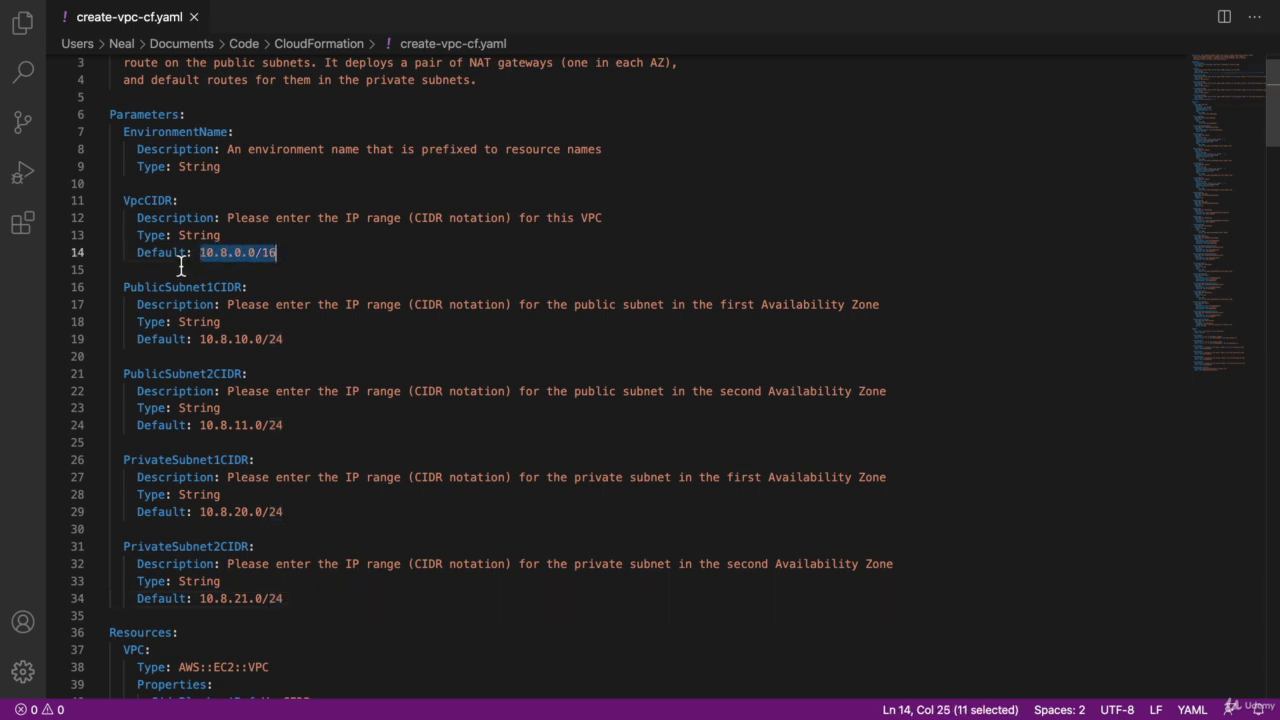
click(229, 256)
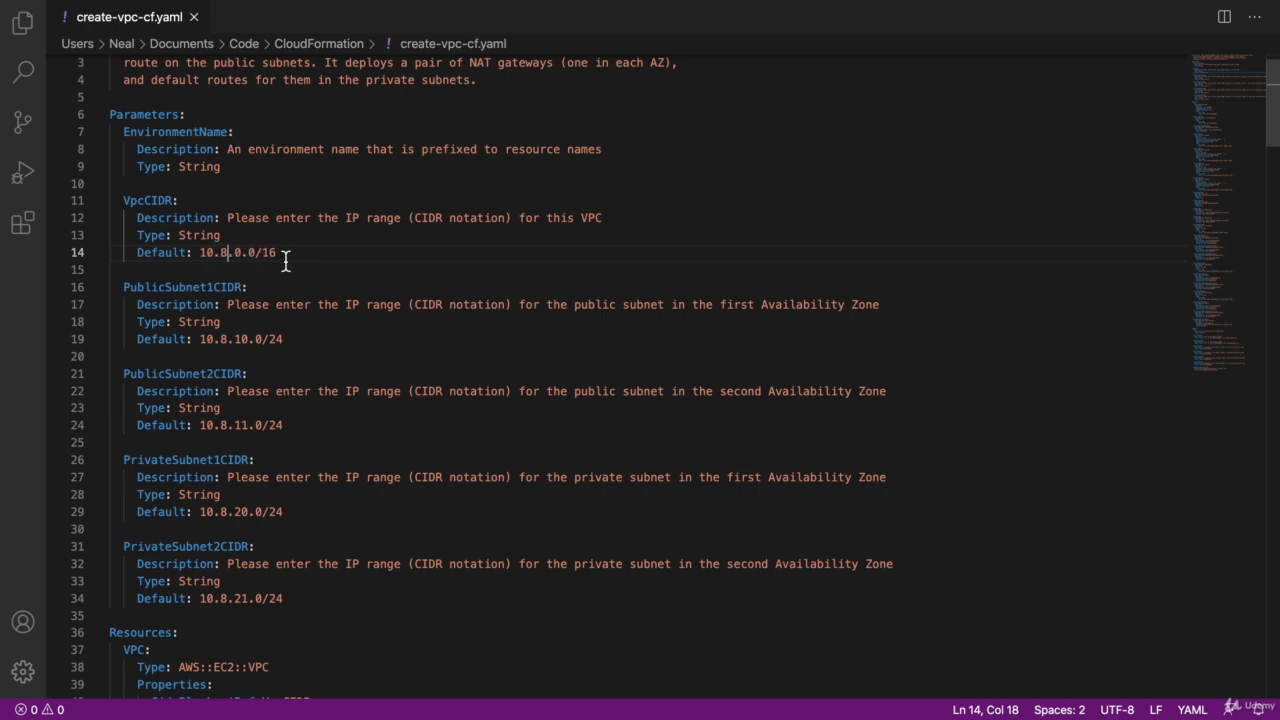
scroll(285, 260, down, 2)
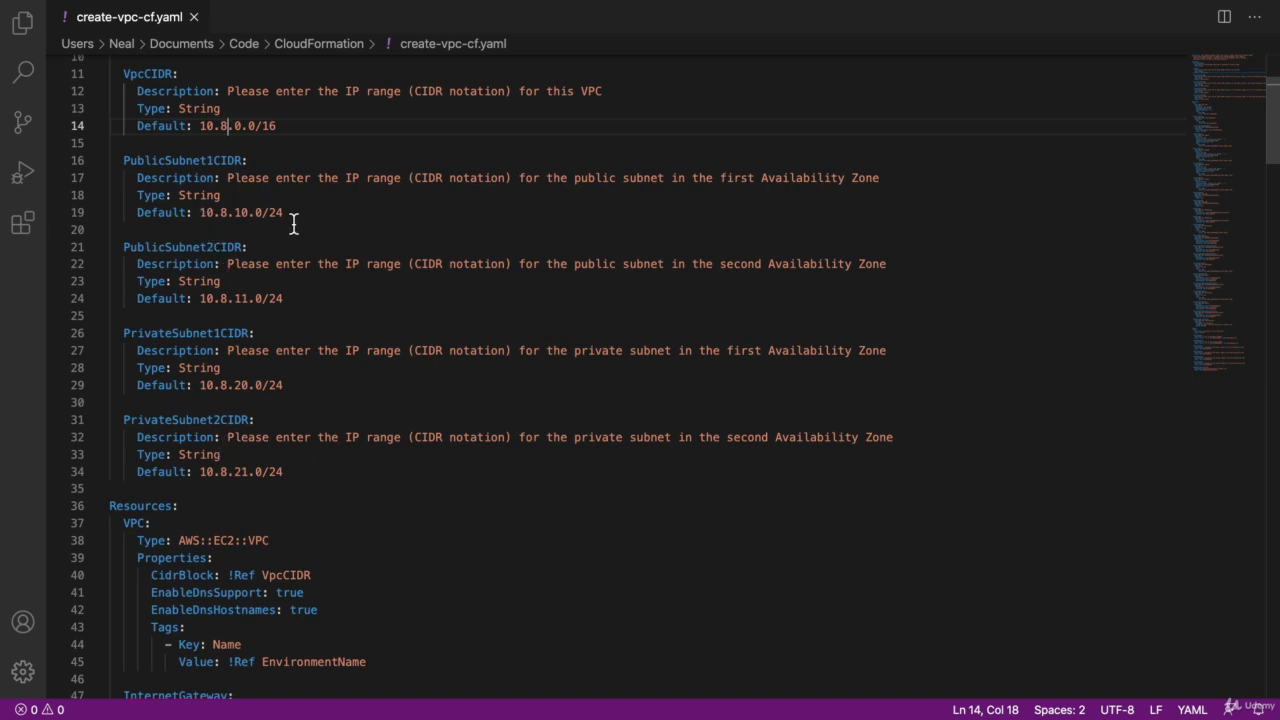
scroll(294, 223, down, 1)
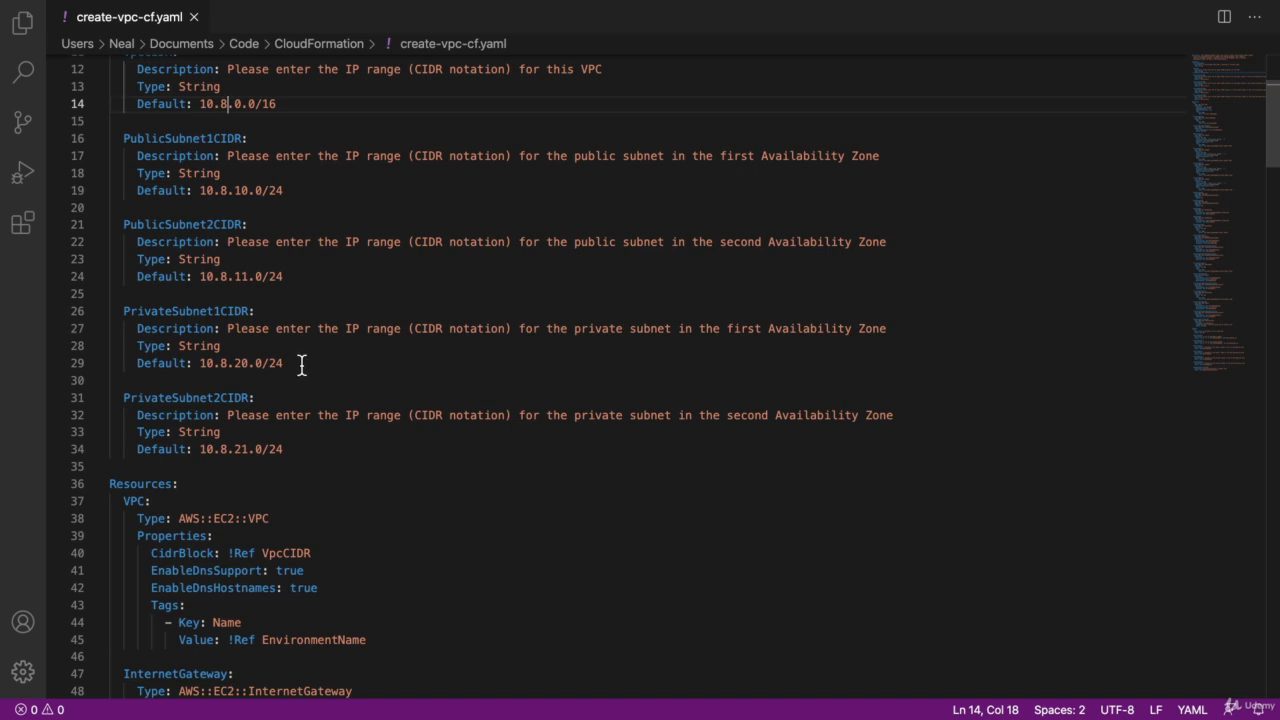
Step: Examine the template's resource definitions for the VPC, internet gateway, public and private subnets, and NAT gateways
scroll(301, 366, down, 6)
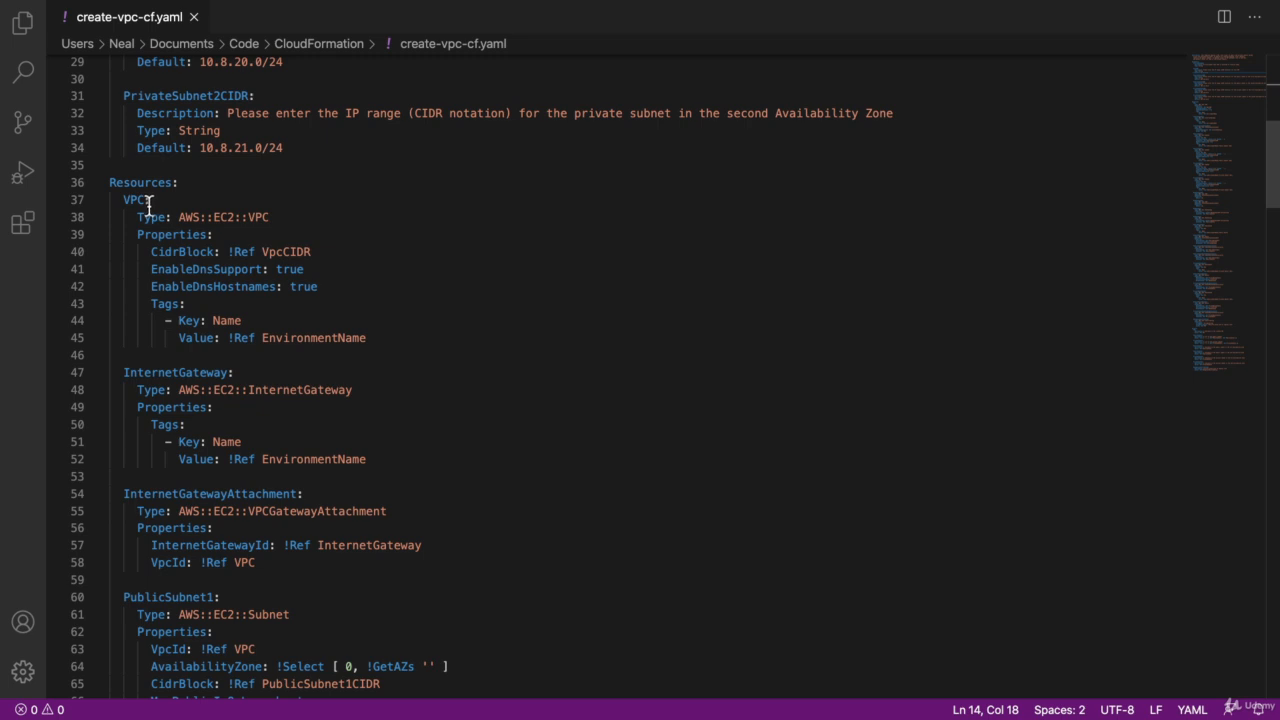
scroll(149, 251, down, 2)
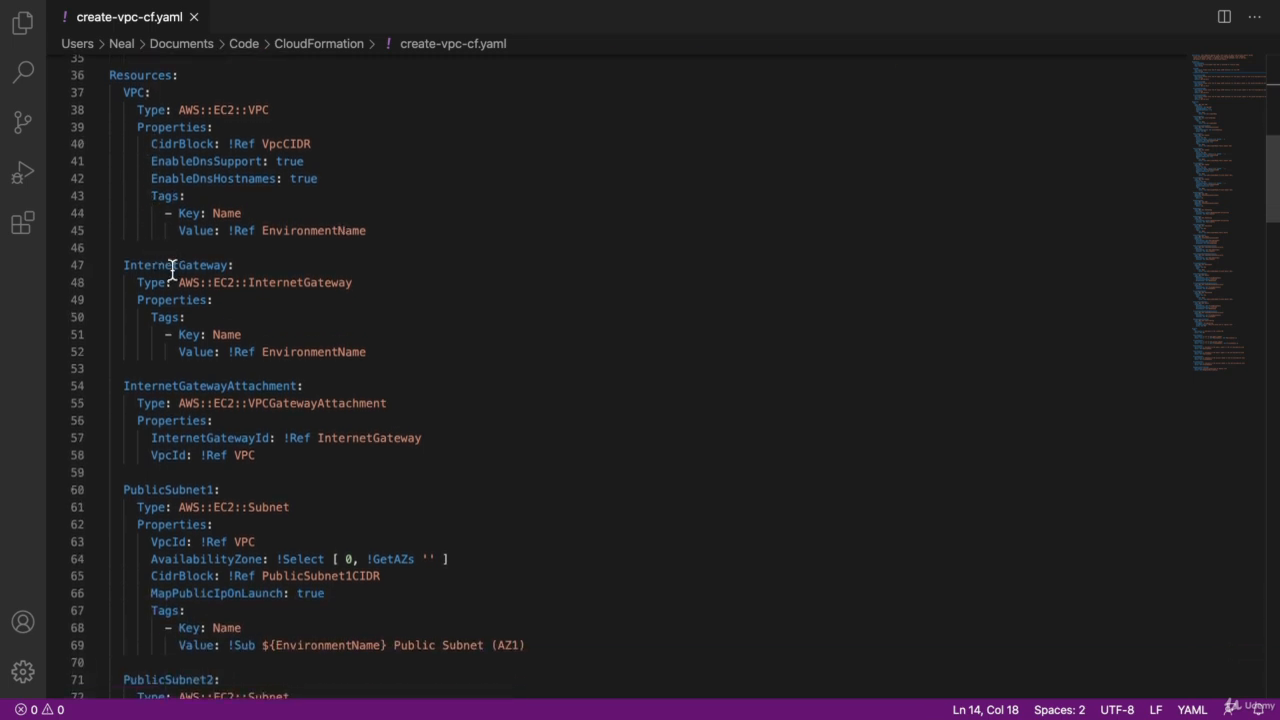
scroll(172, 268, down, 2)
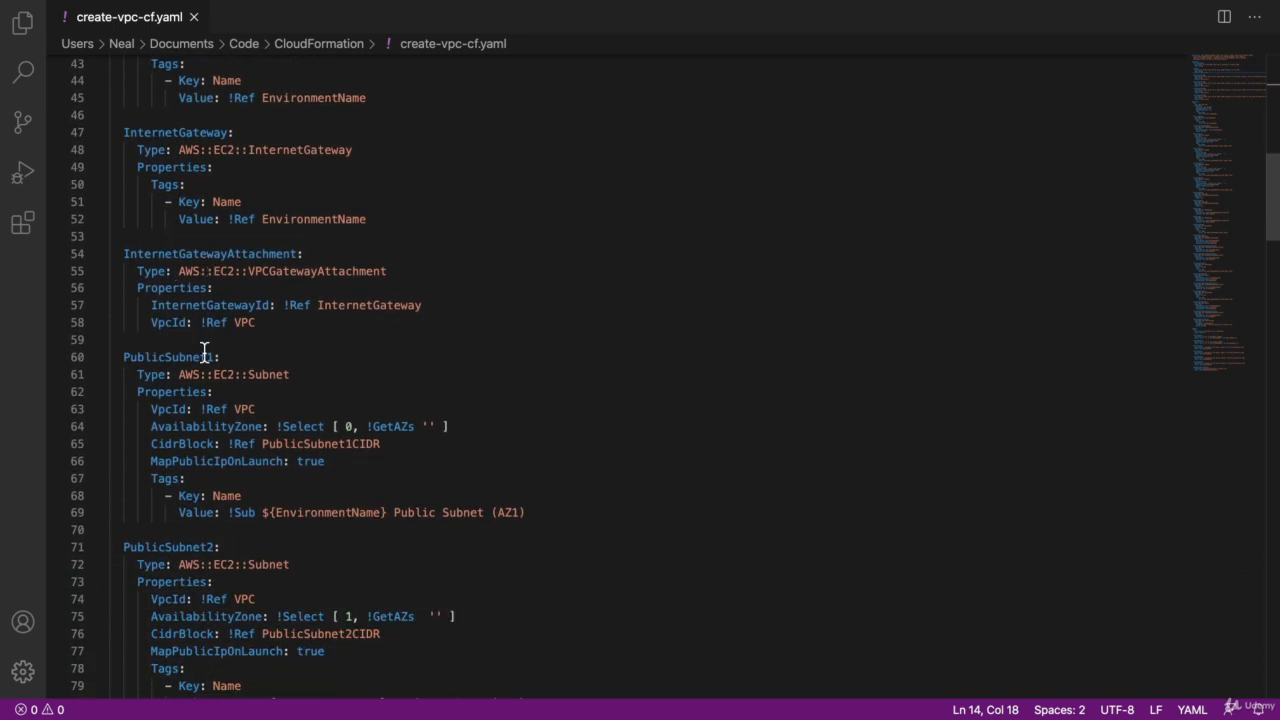
scroll(204, 350, down, 7)
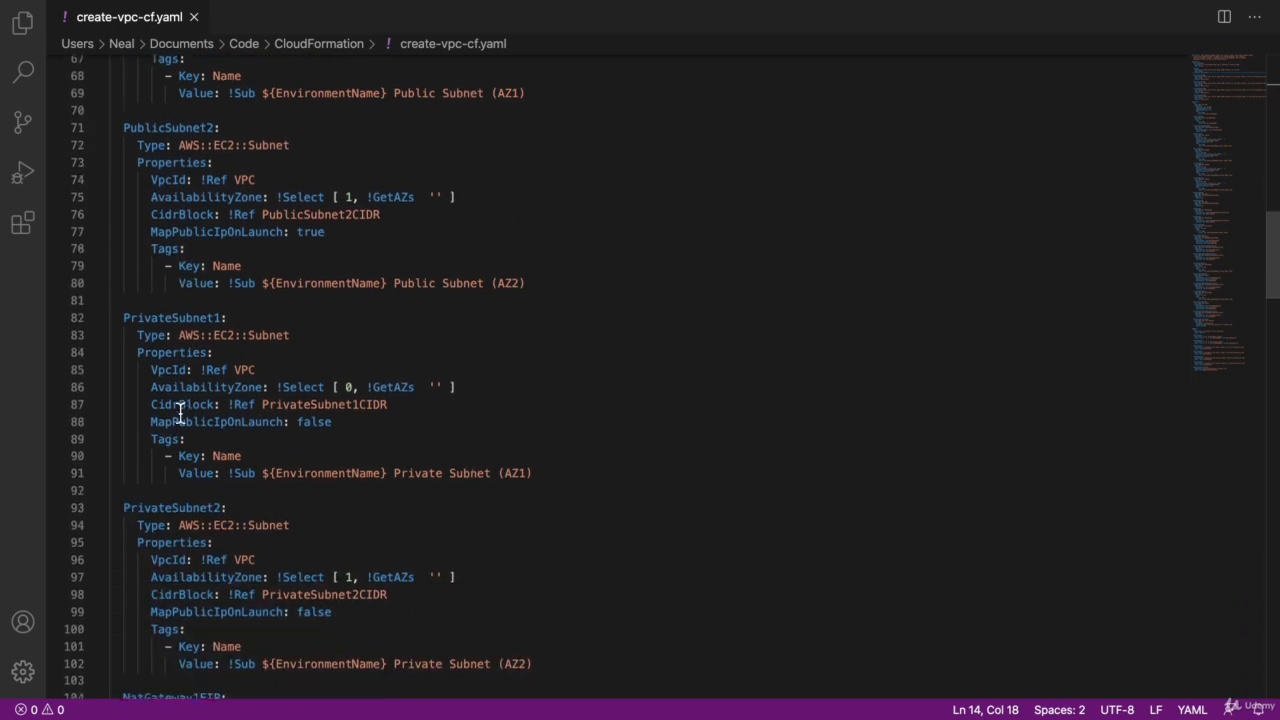
scroll(180, 411, down, 8)
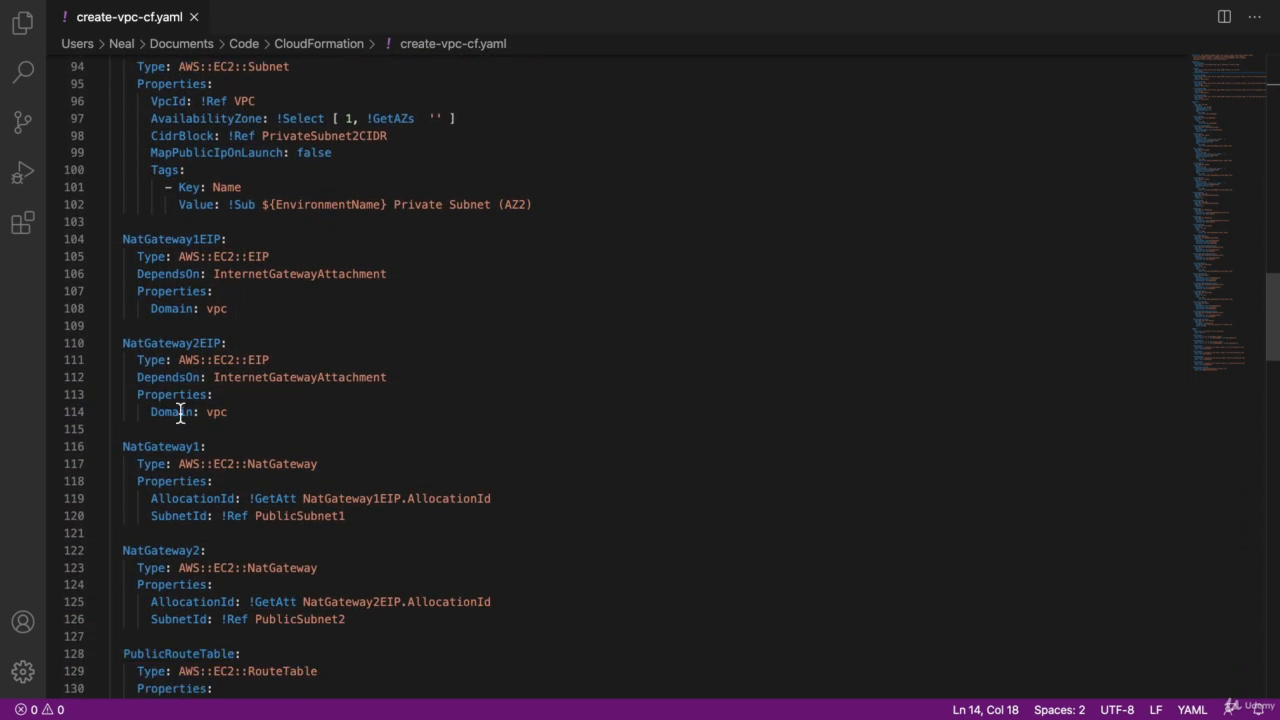
scroll(180, 411, down, 2)
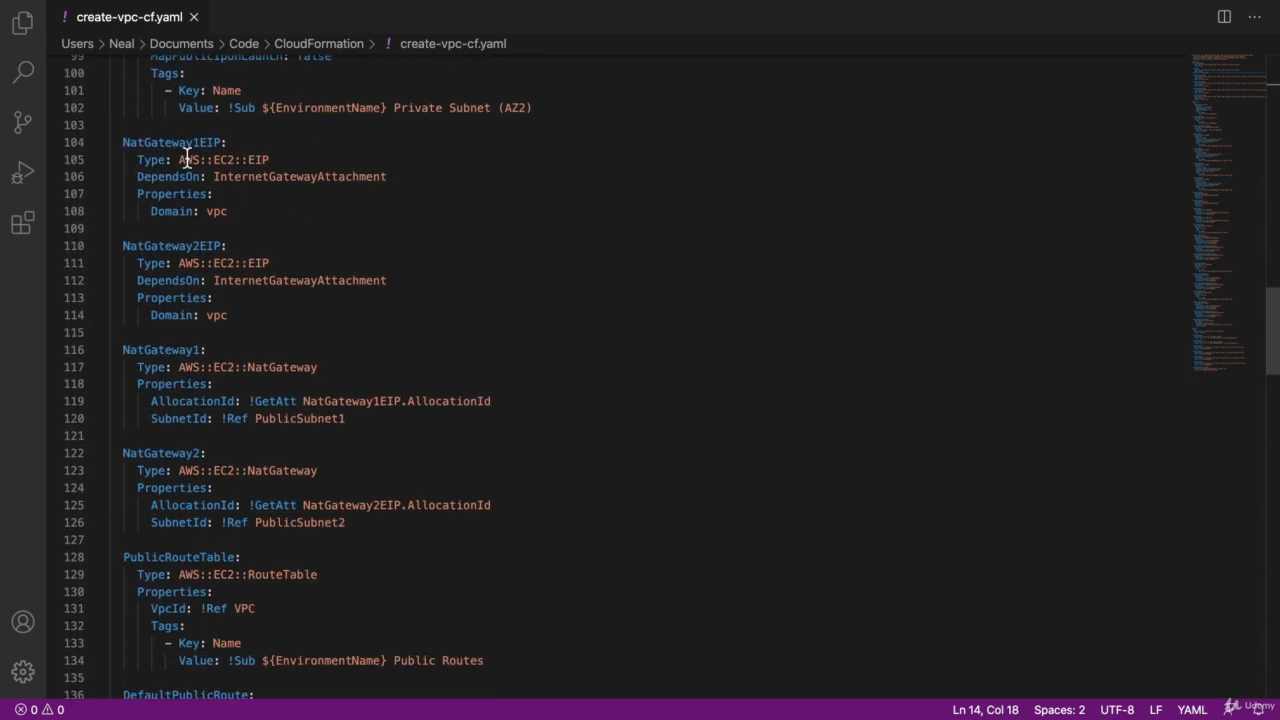
scroll(174, 300, down, 3)
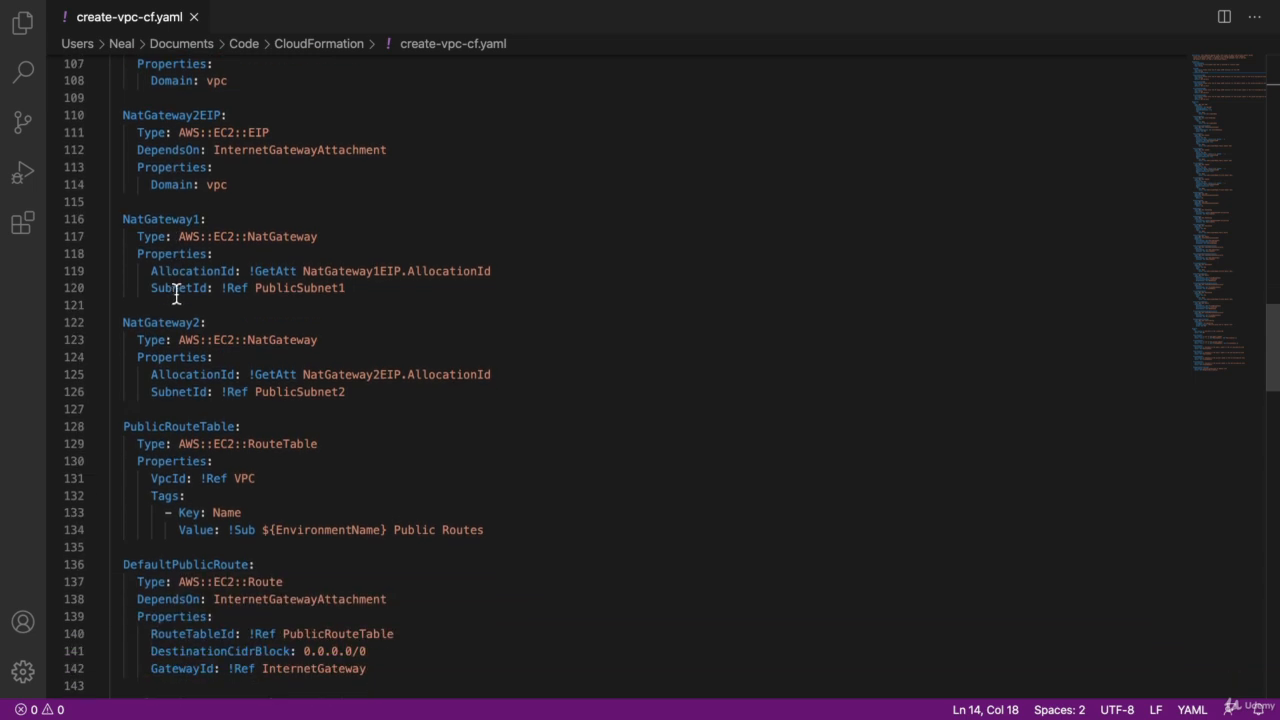
scroll(175, 374, down, 4)
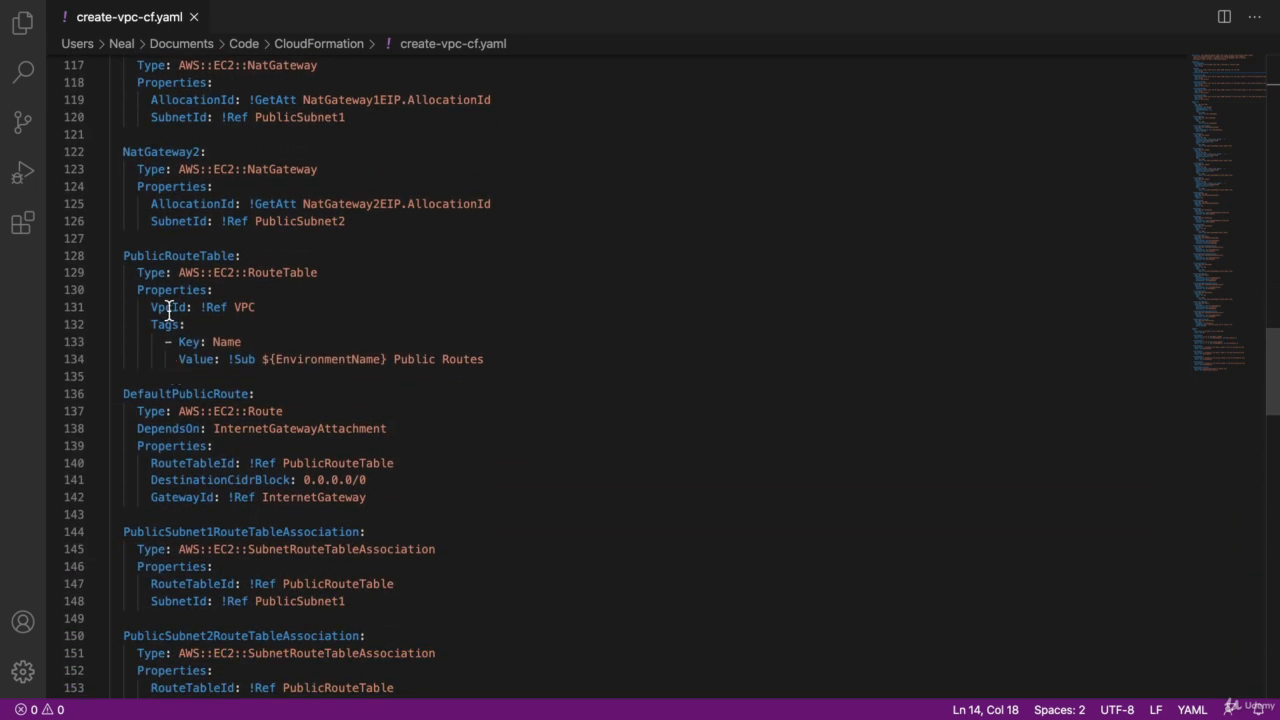
Step: Examine the public and private route tables, their routes and subnet associations, the security group, and the start of the Outputs section
scroll(166, 436, down, 2)
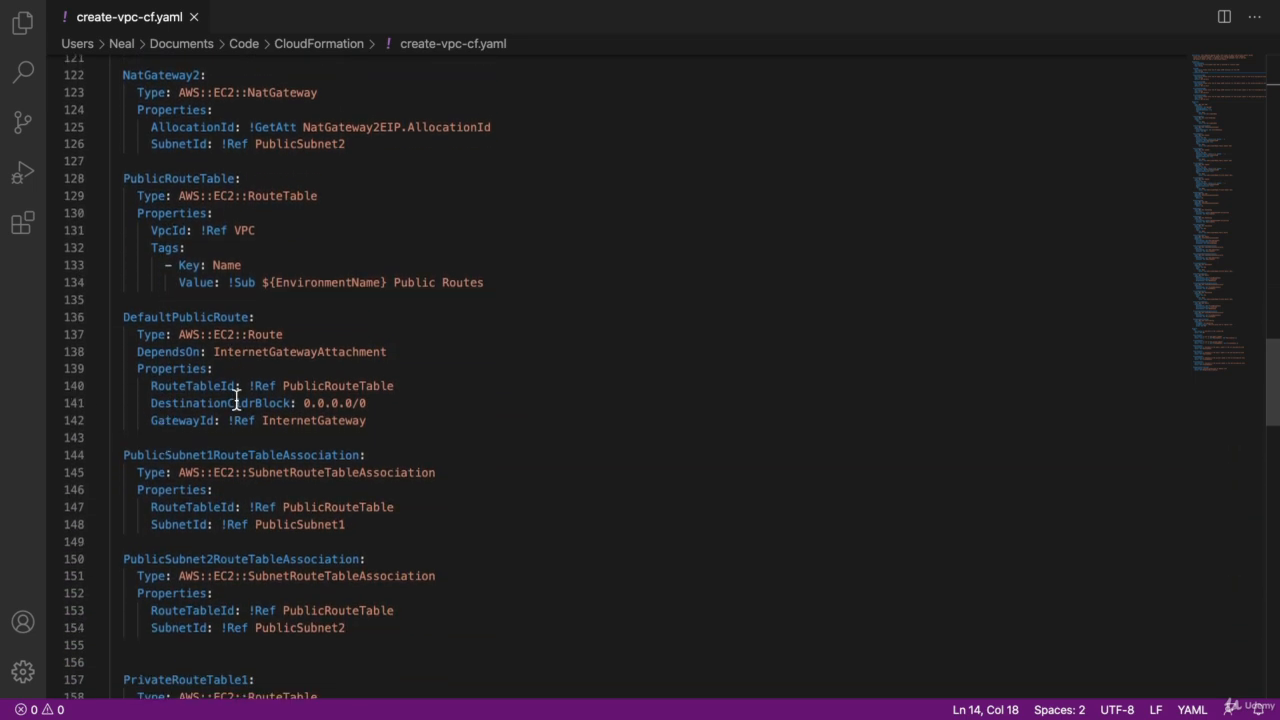
scroll(220, 380, down, 4)
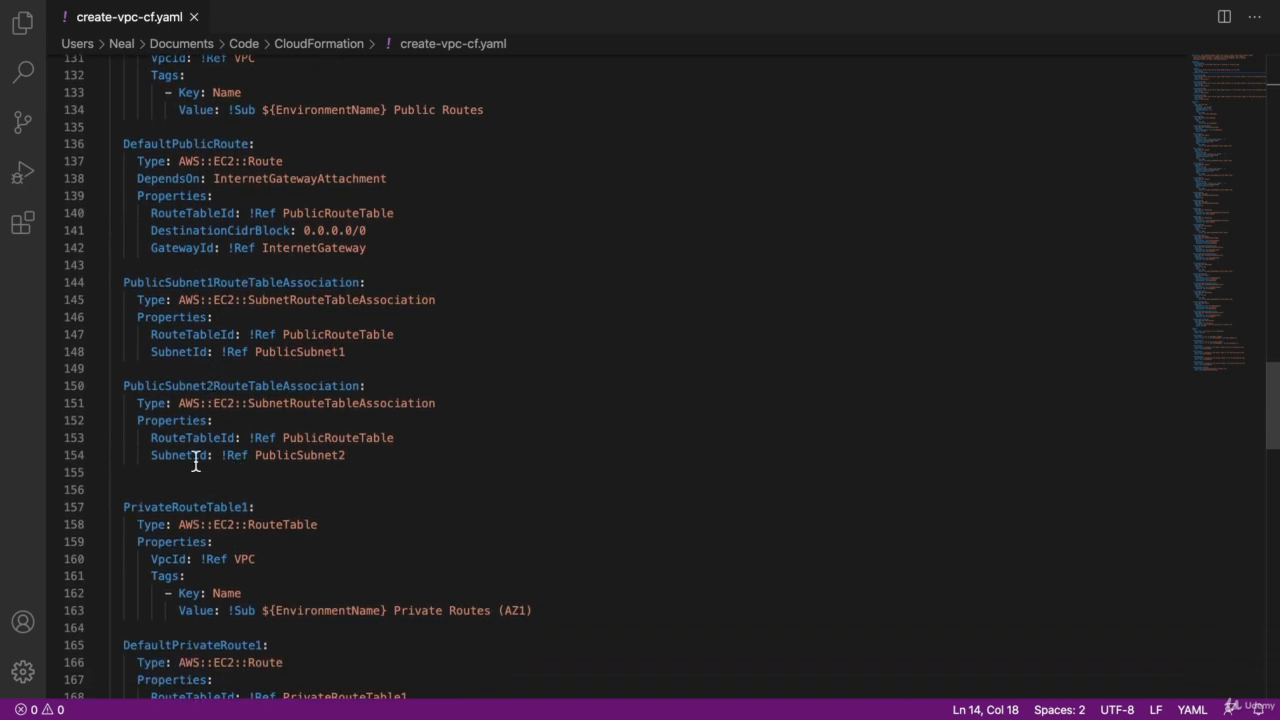
scroll(196, 462, down, 5)
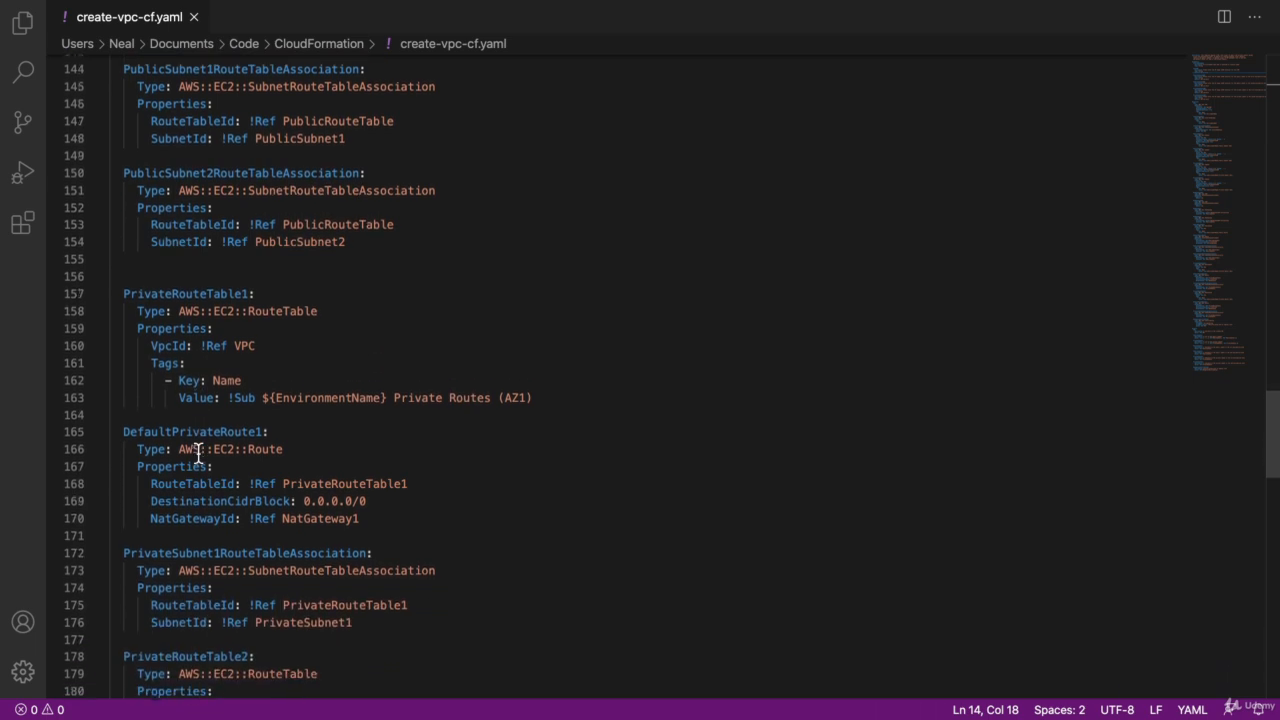
scroll(196, 455, down, 2)
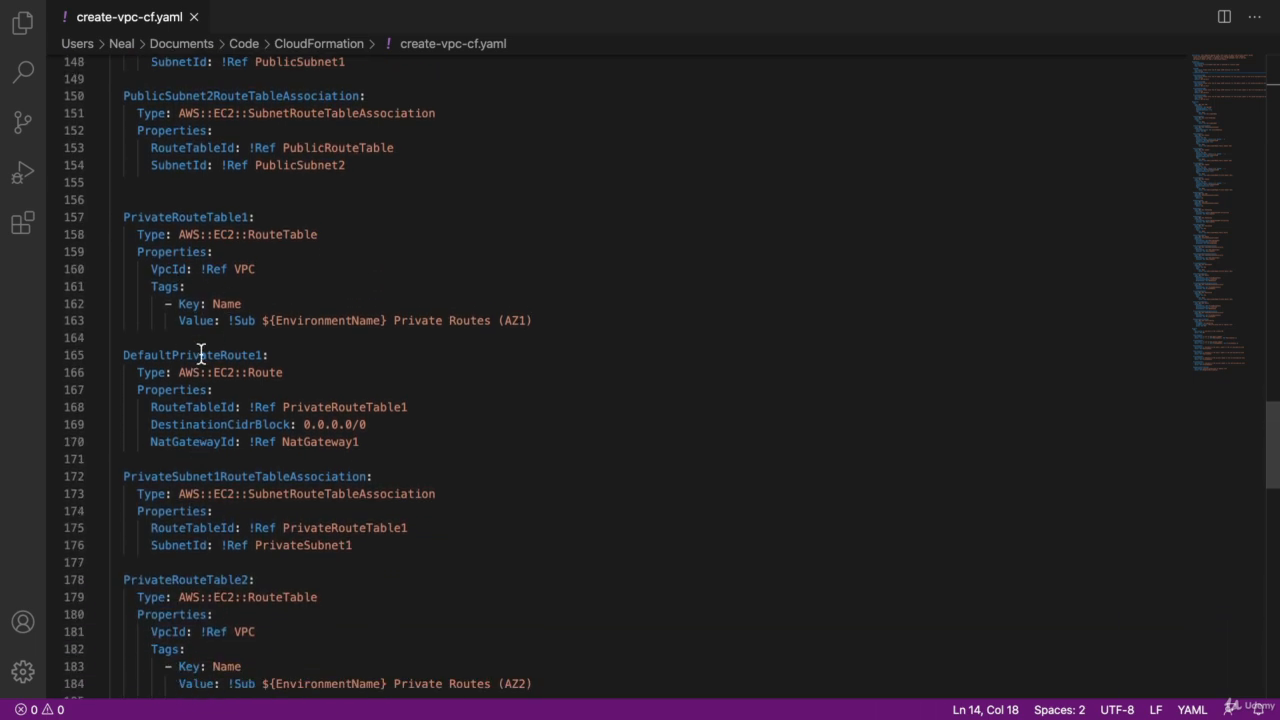
scroll(200, 355, down, 3)
scroll(200, 353, down, 6)
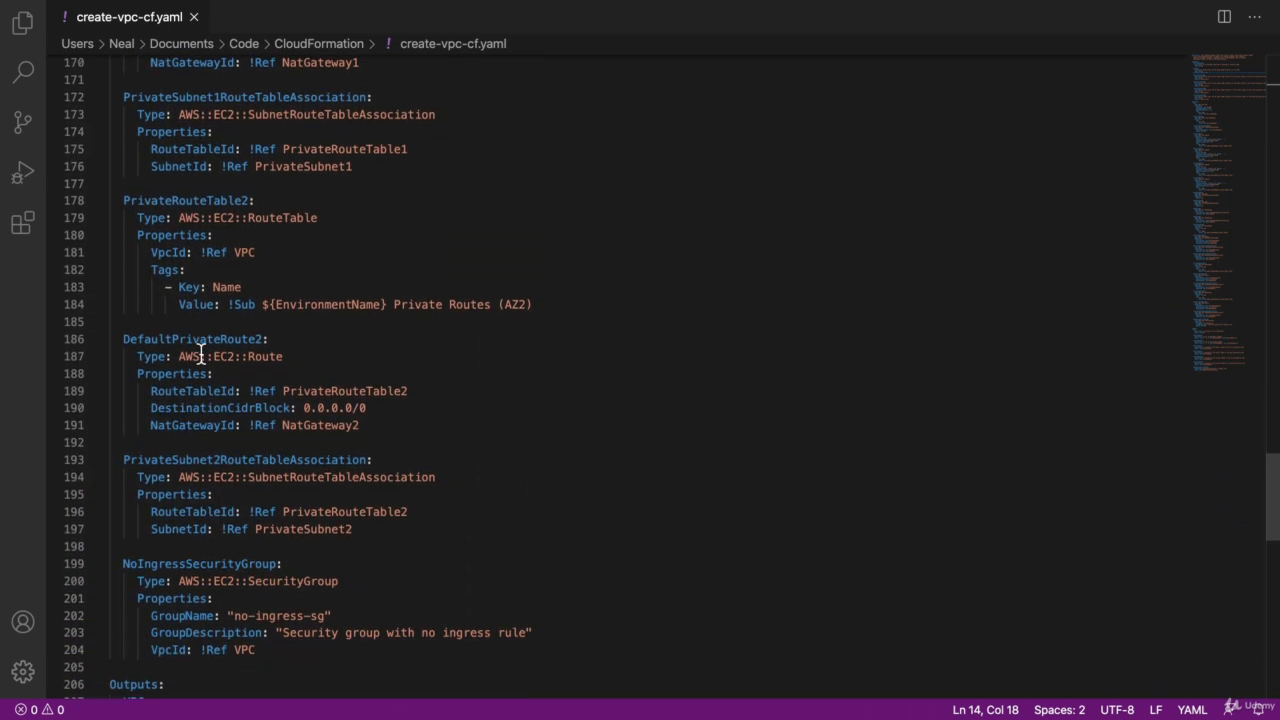
scroll(200, 355, down, 1)
scroll(200, 355, down, 8)
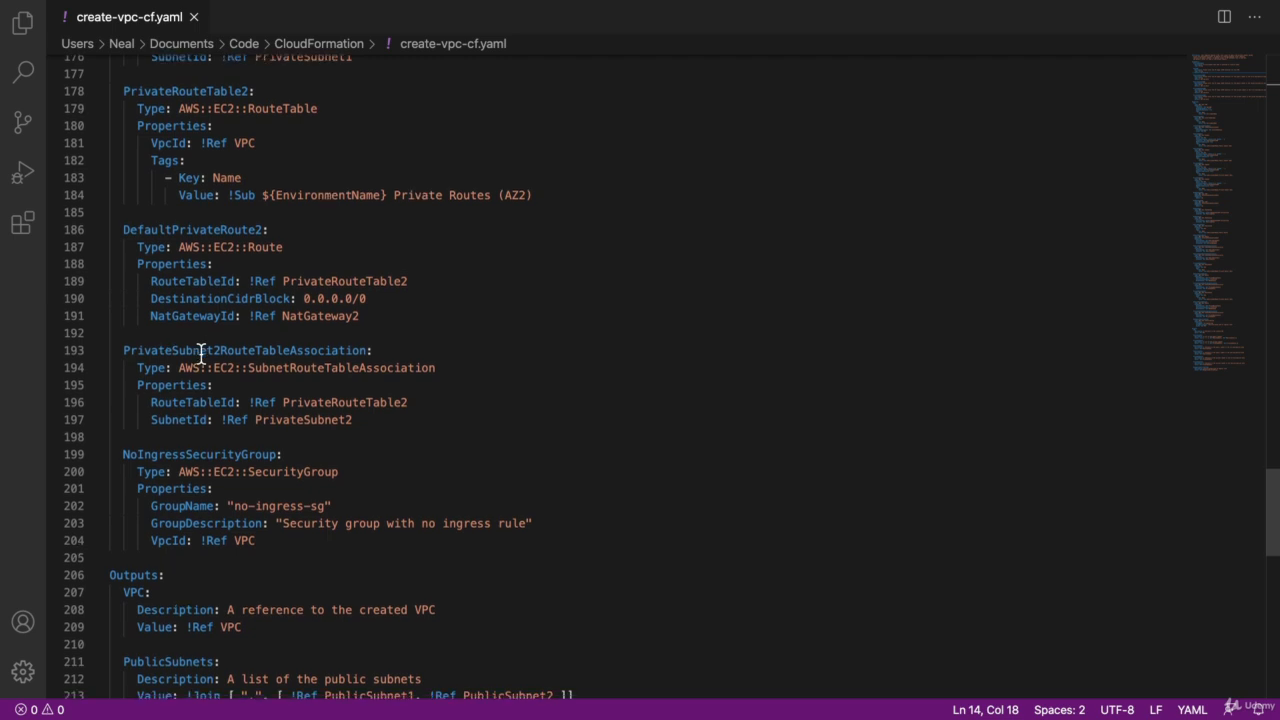
scroll(200, 353, down, 1)
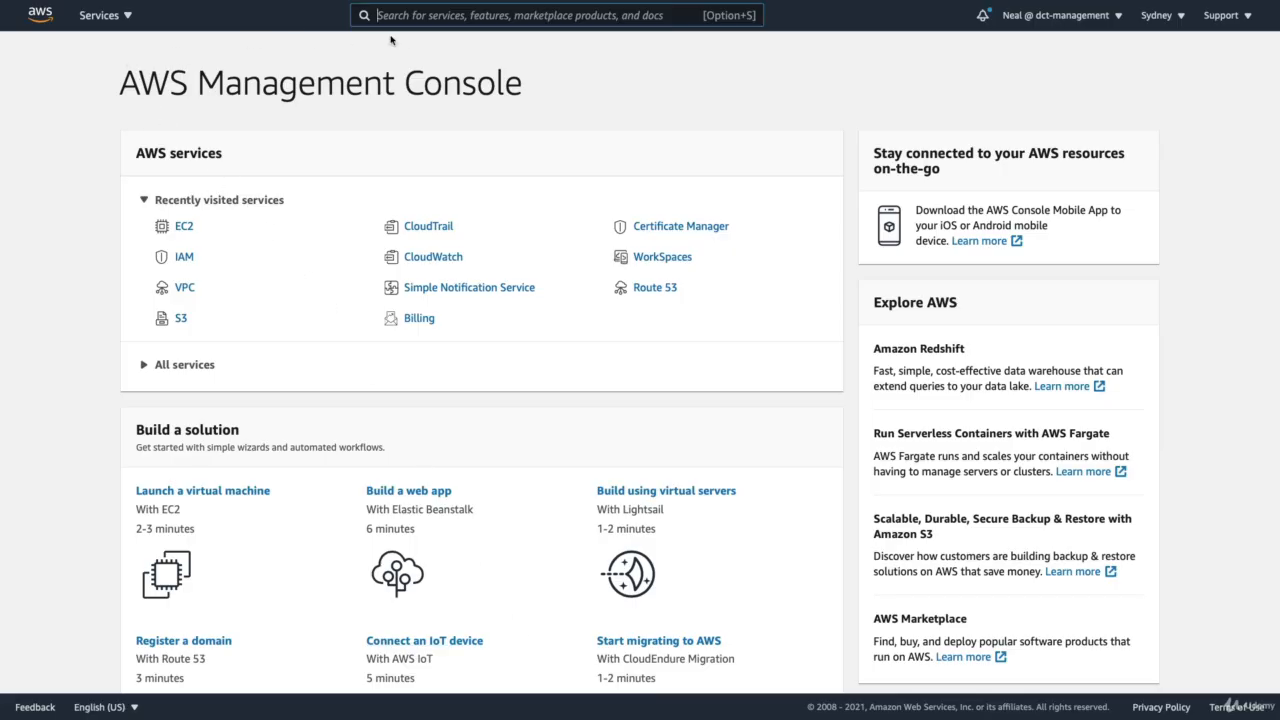
Step: In the AWS Management Console, find the CloudFormation service and start creating a stack
click(422, 16)
text(cloudform)
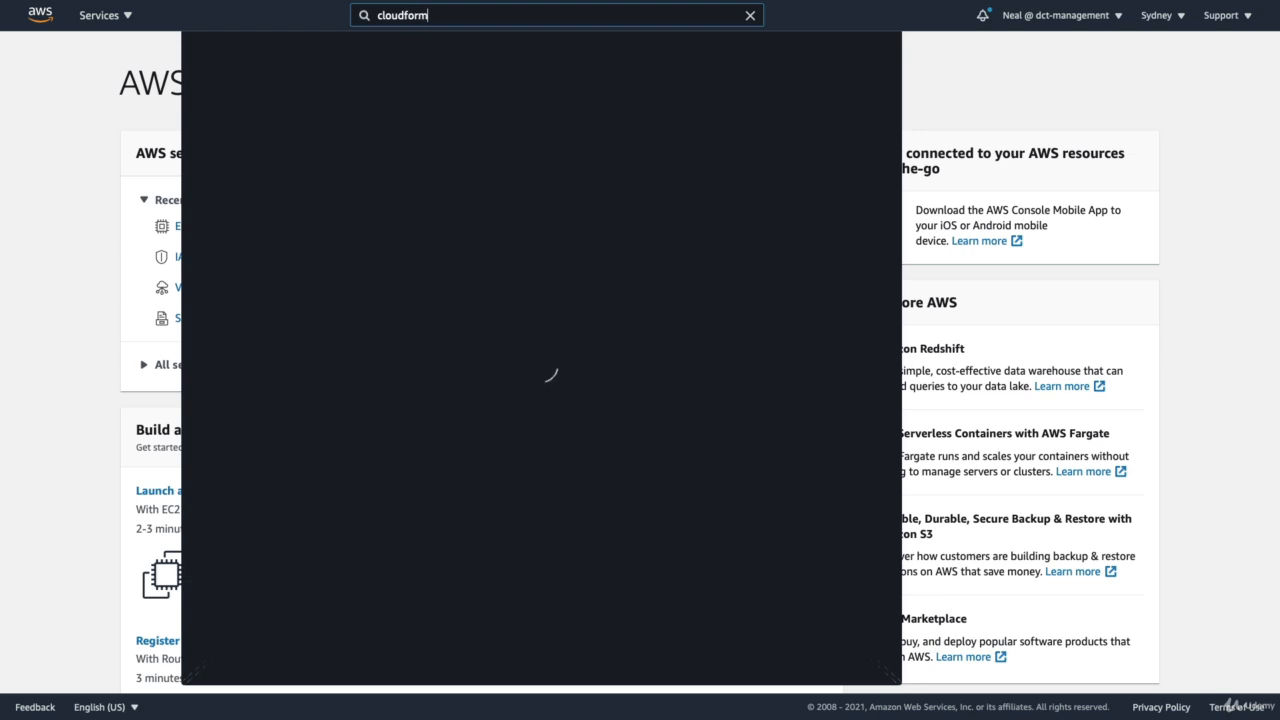
text(ation)
key(Return)
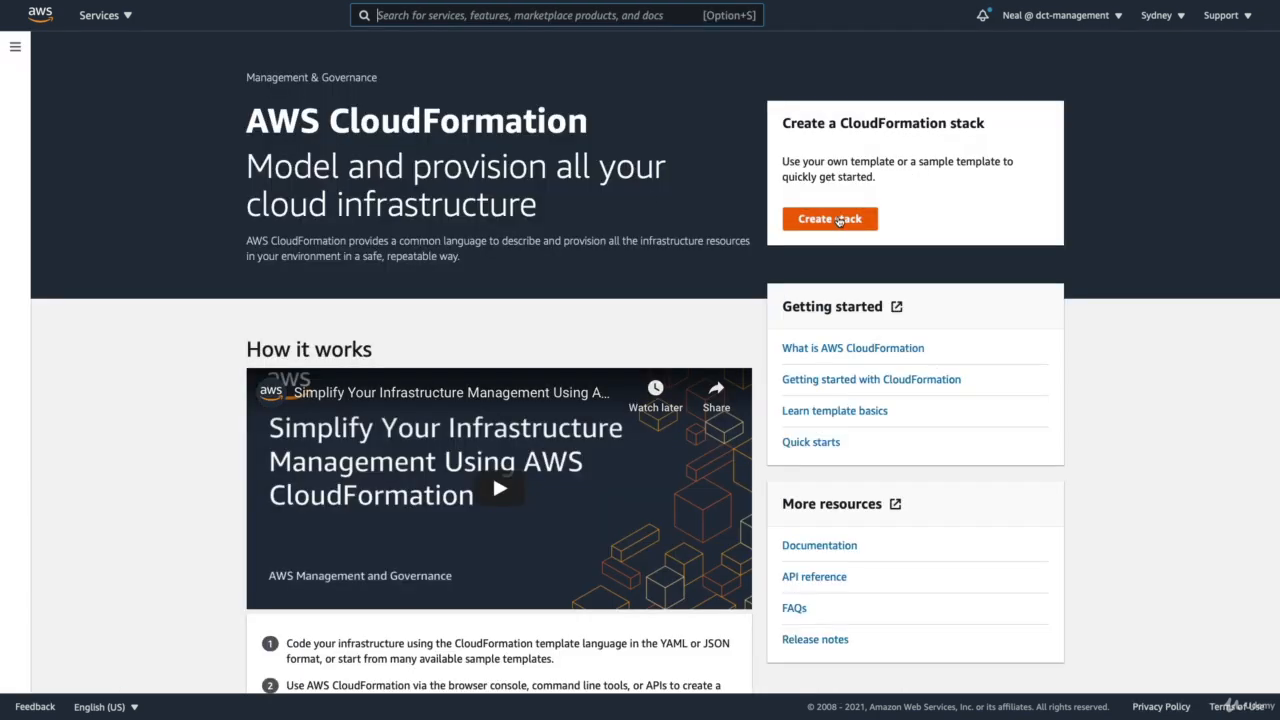
click(838, 221)
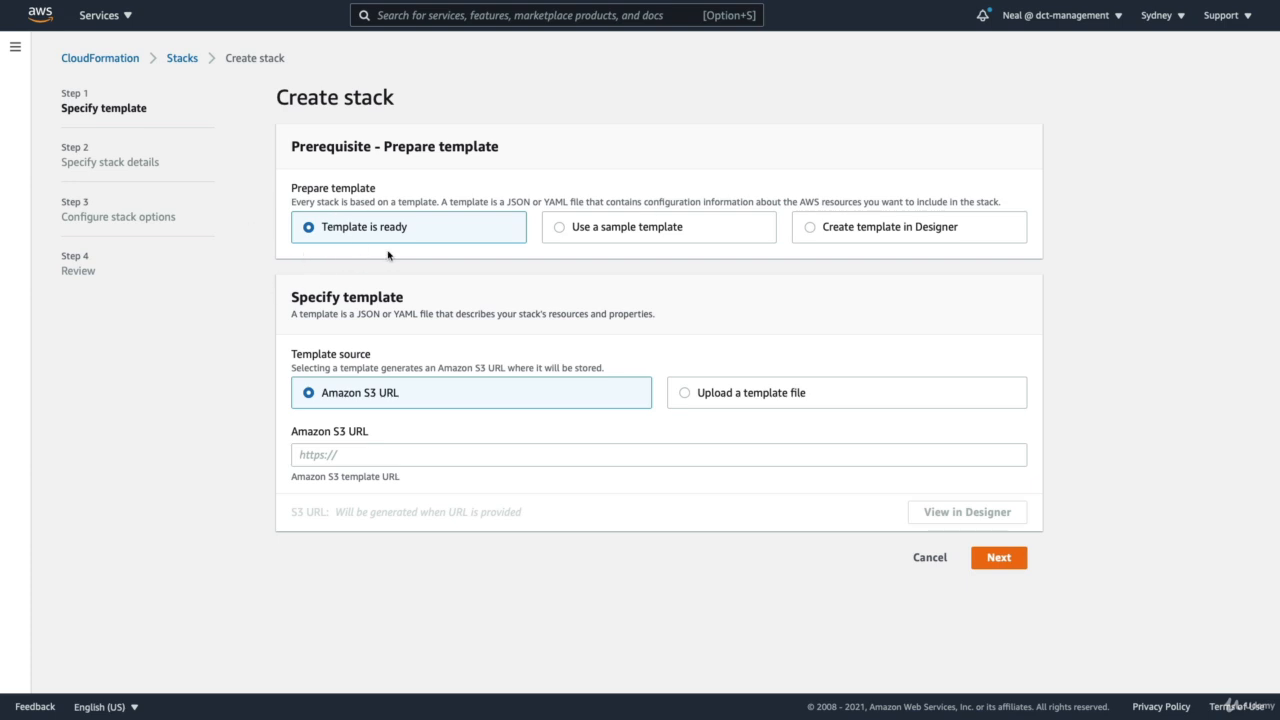
Step: Look through the sample templates offered for the stack and return to the "Template is ready" option
click(563, 228)
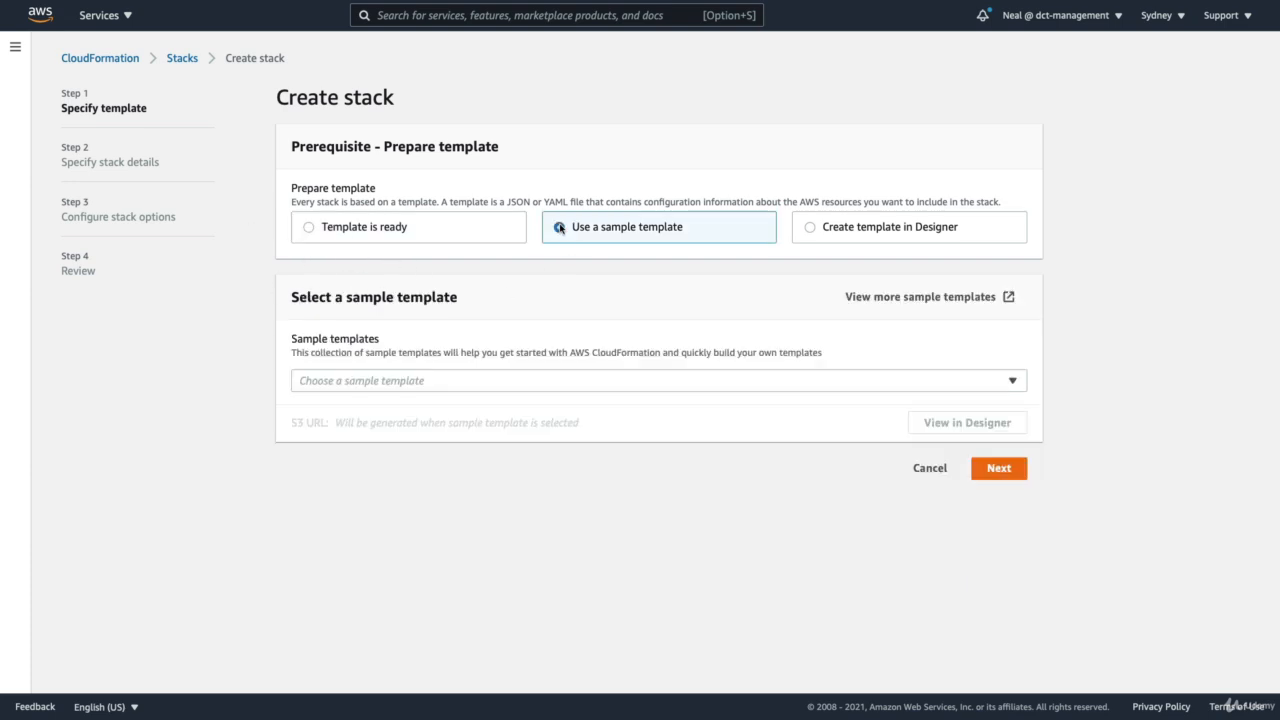
click(726, 385)
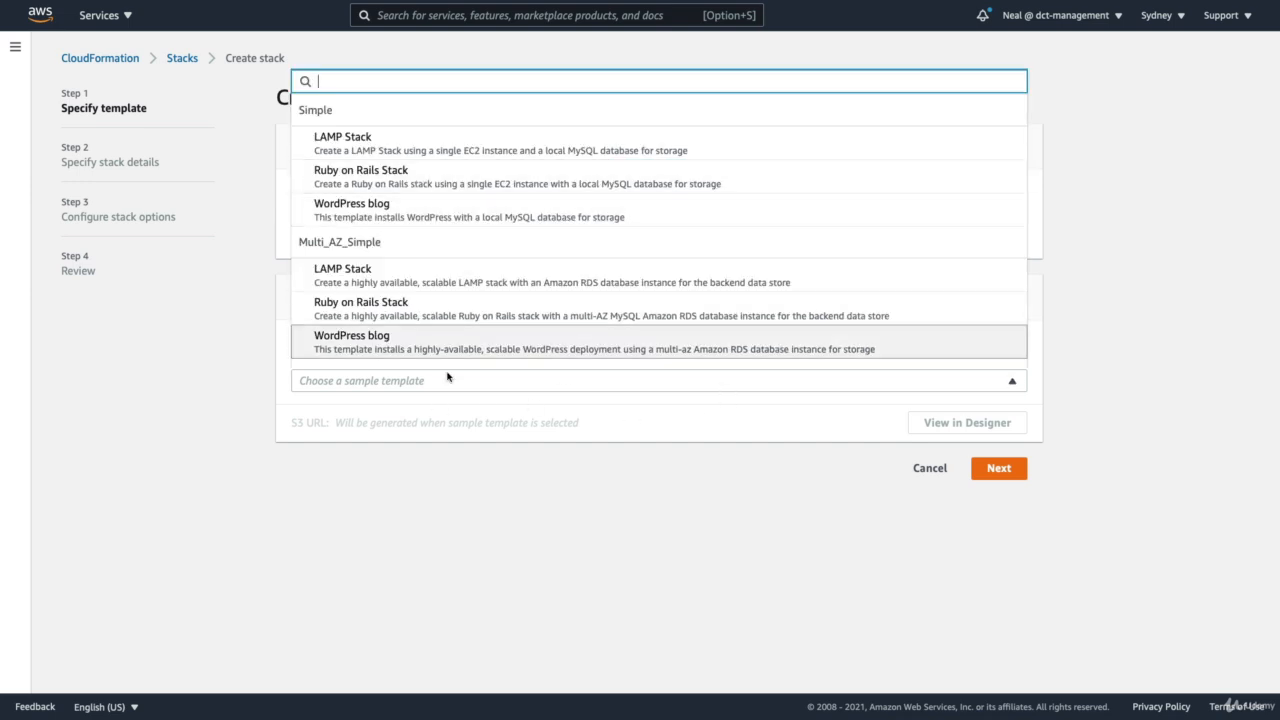
click(260, 373)
click(308, 228)
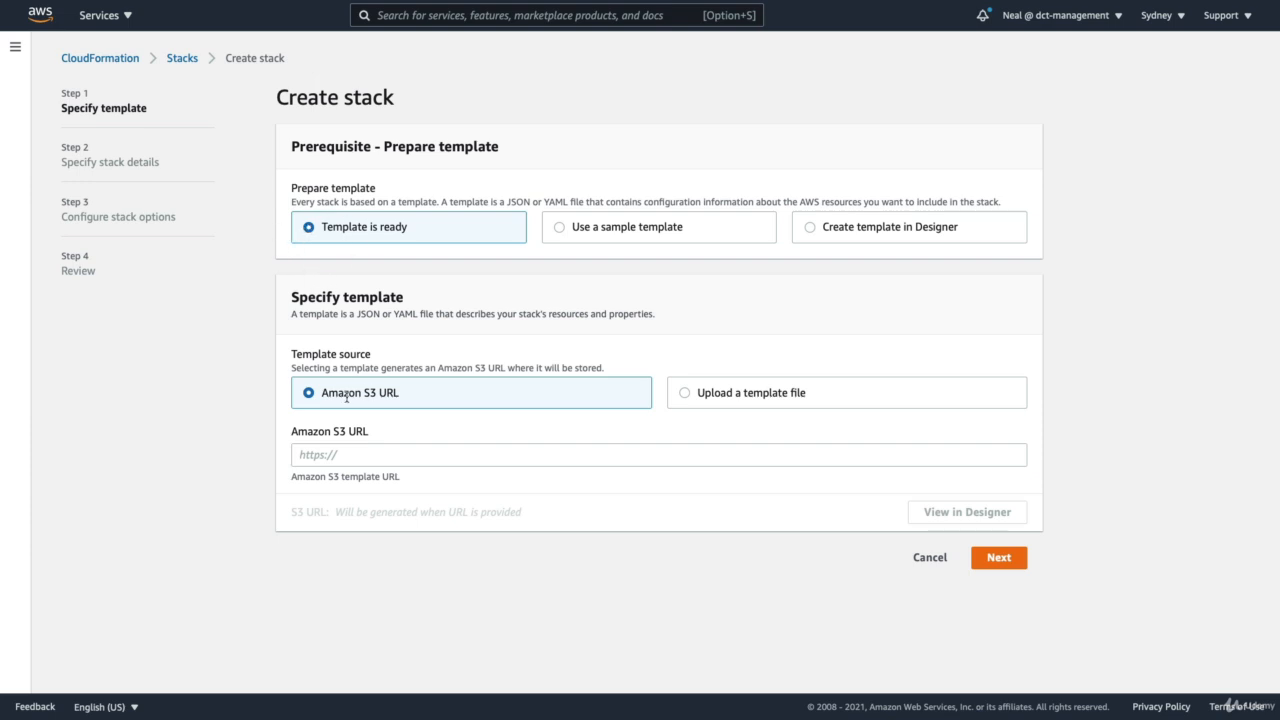
Step: Set the template source to an uploaded file and choose create-vpc-cf.yaml from the CloudFormation folder
click(684, 394)
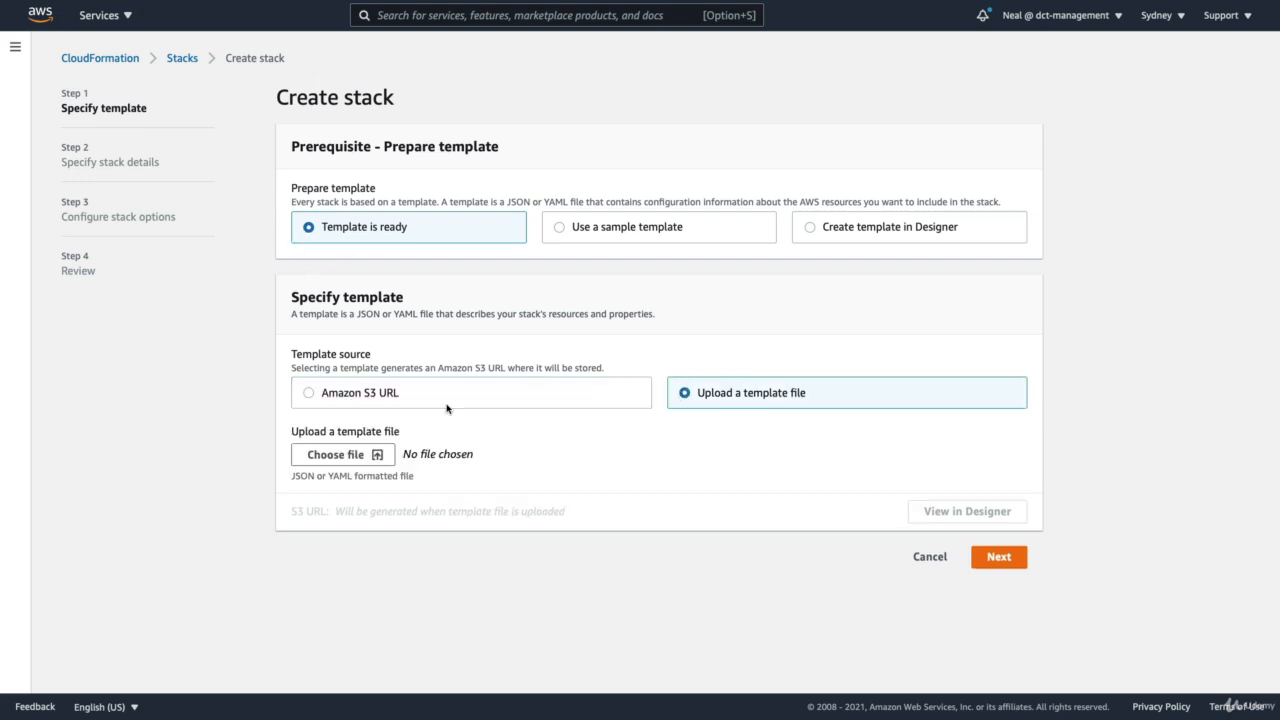
click(325, 456)
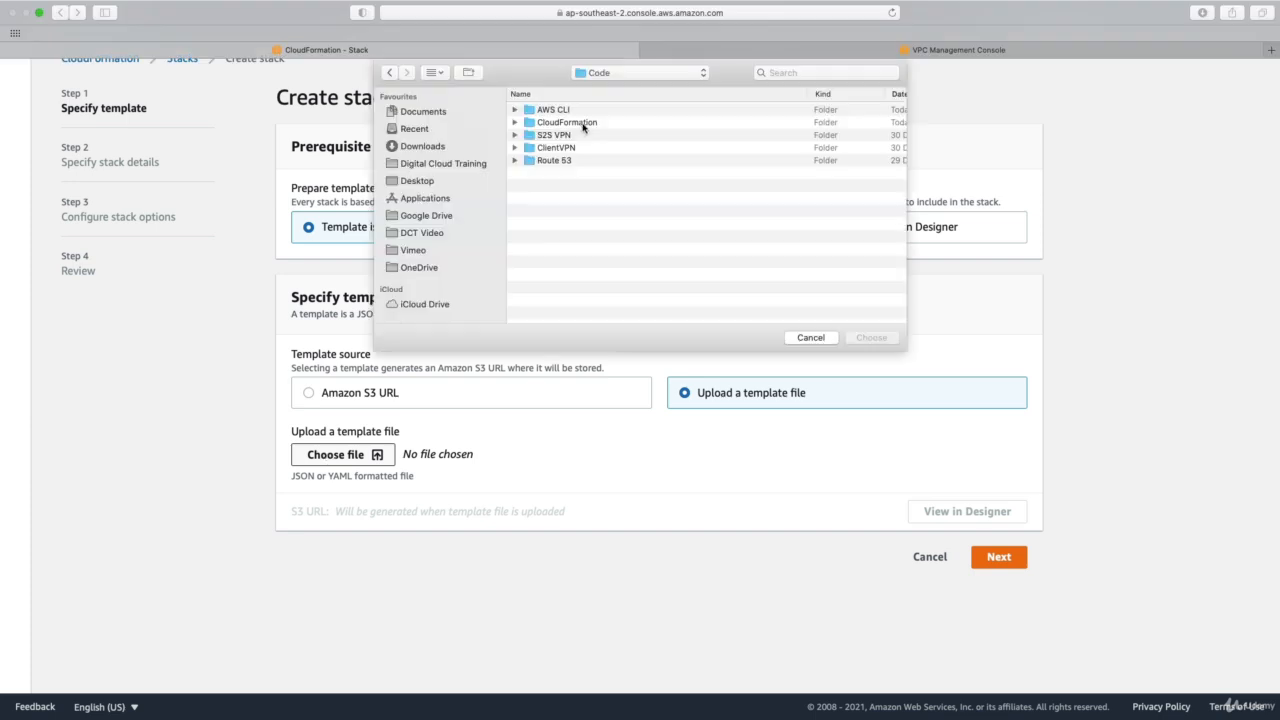
double_click(578, 122)
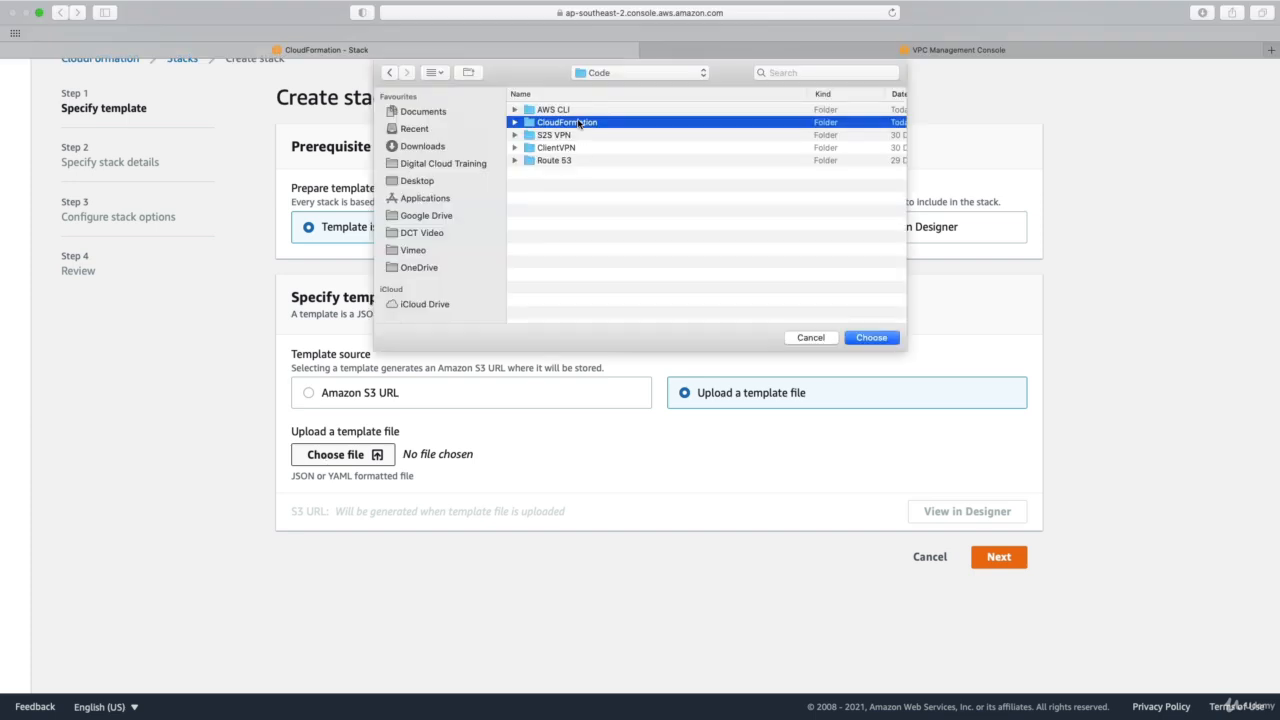
click(576, 110)
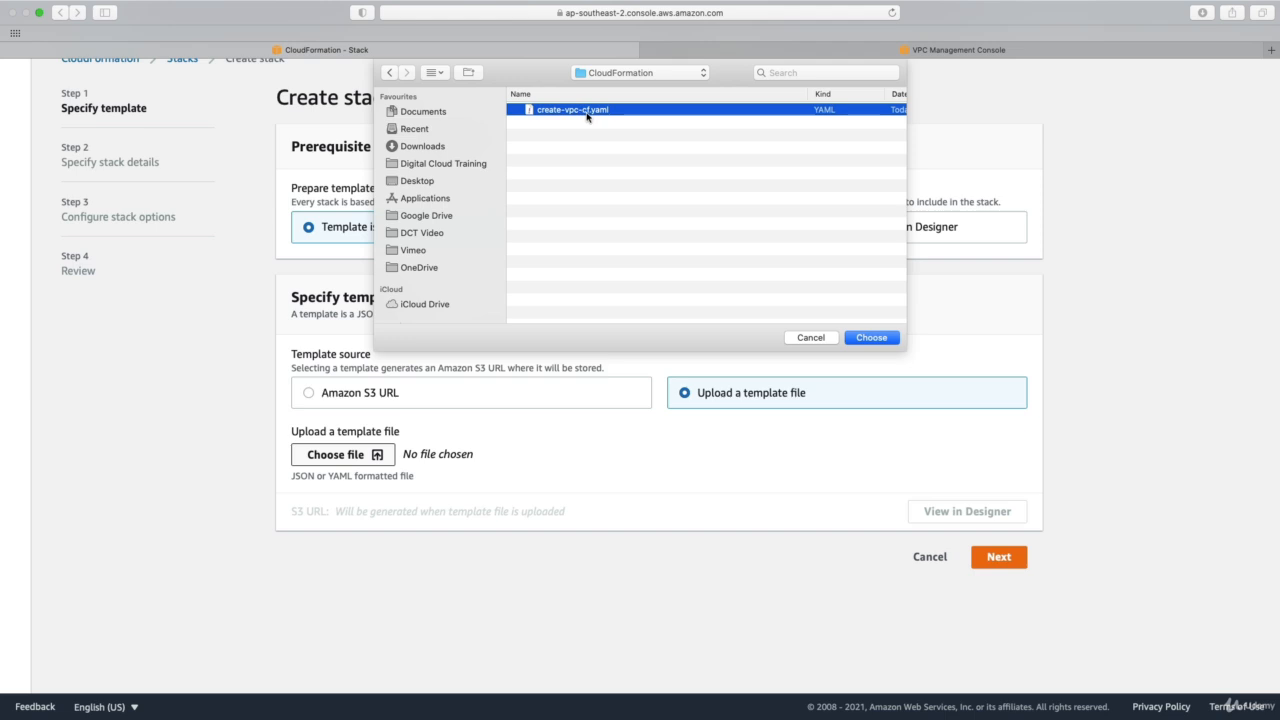
click(866, 338)
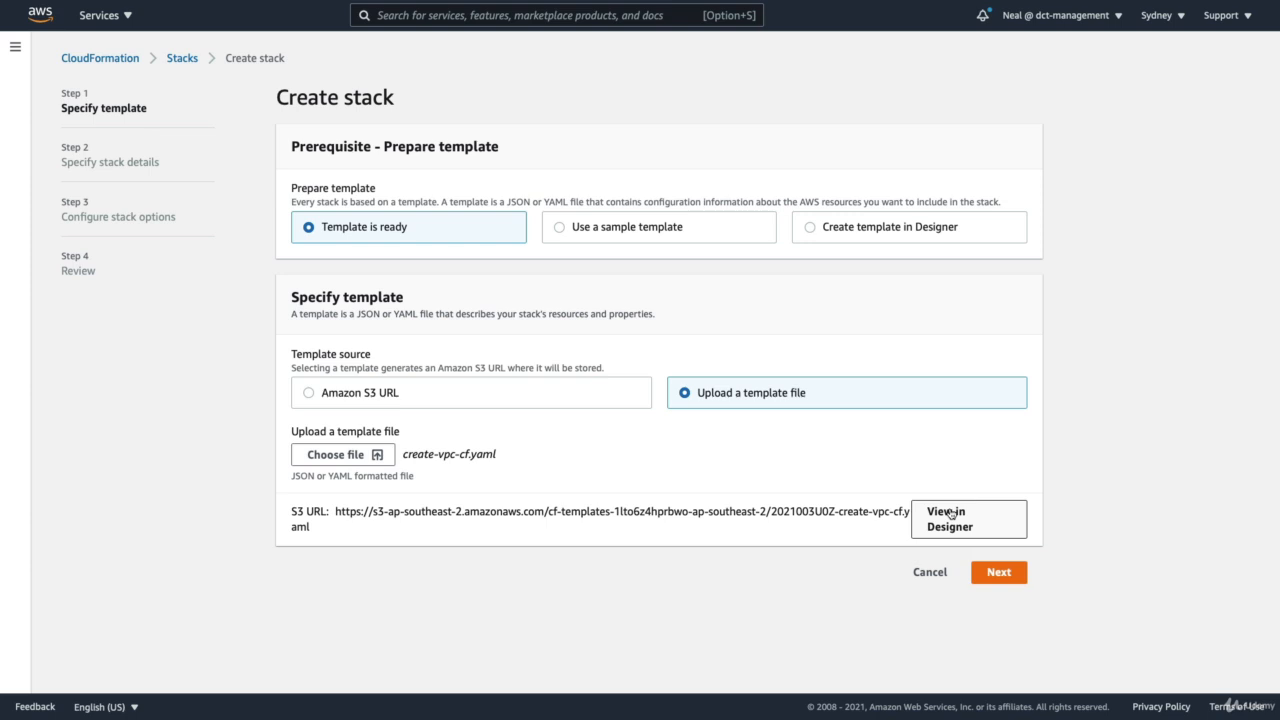
Step: Open the uploaded template in Designer and examine an enlarged view of the VPC diagram around PublicSubnet1
click(950, 512)
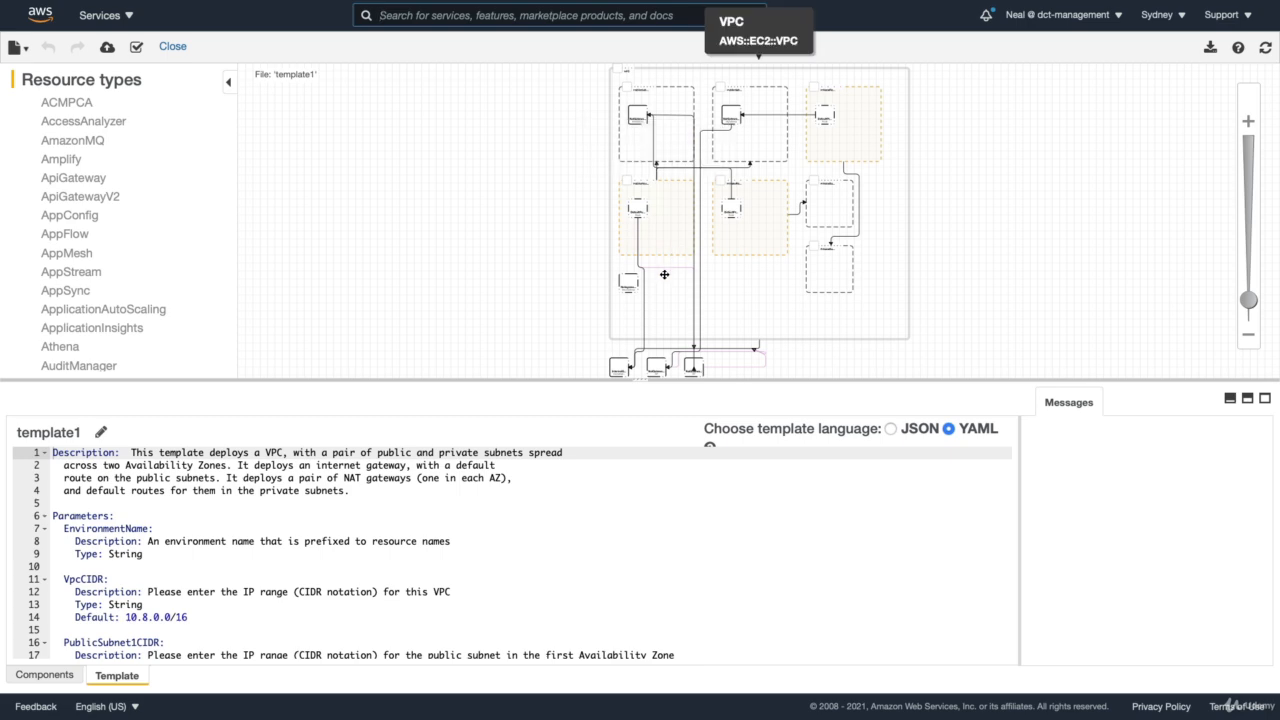
click(1249, 121)
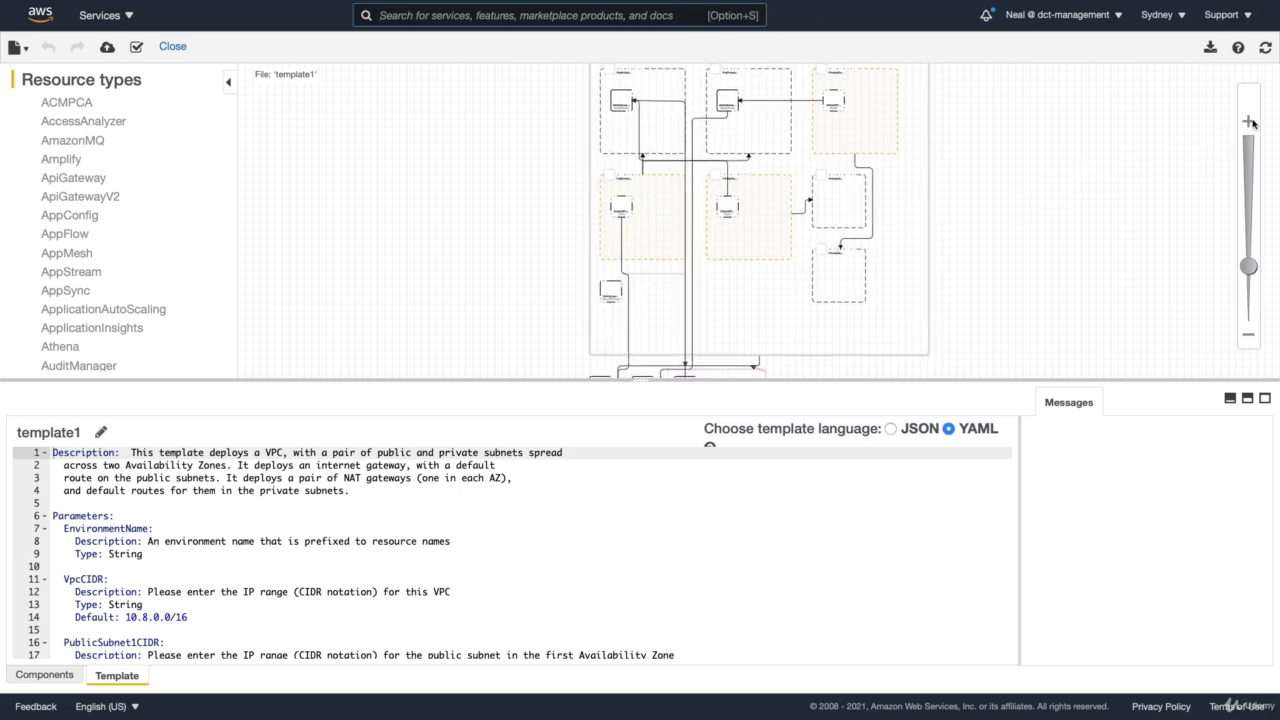
click(544, 174)
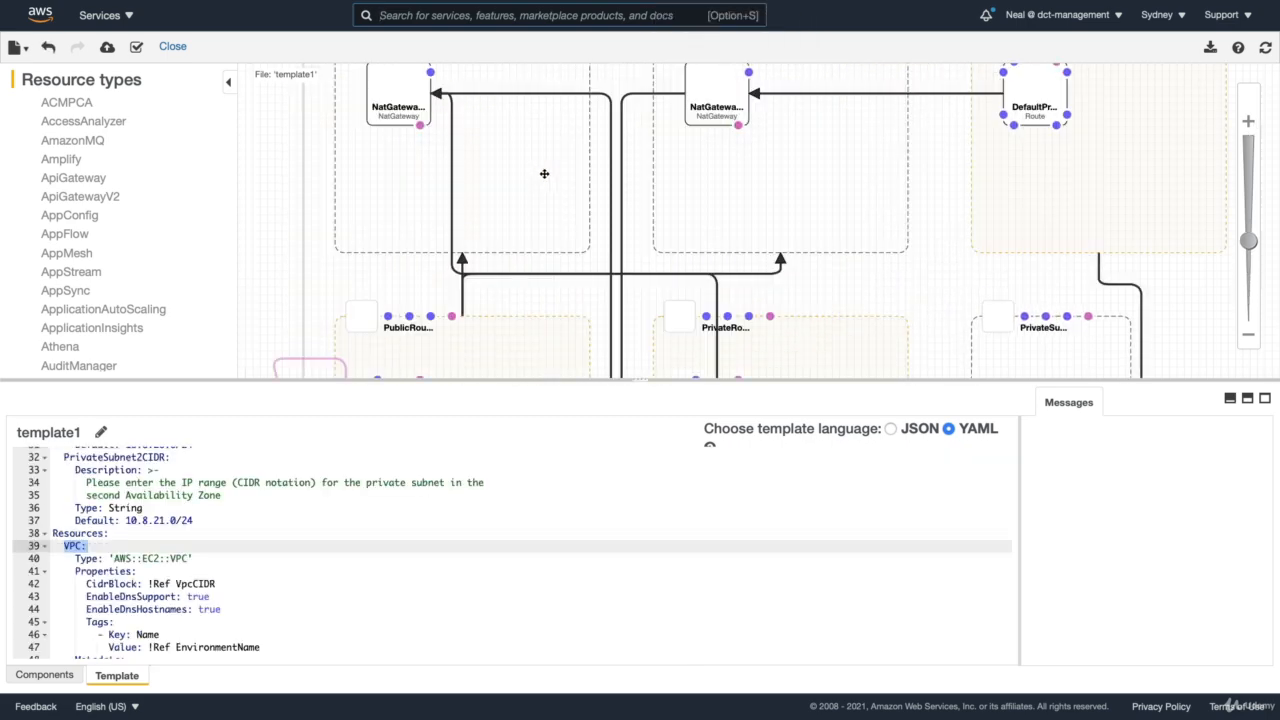
drag(544, 174, 550, 212)
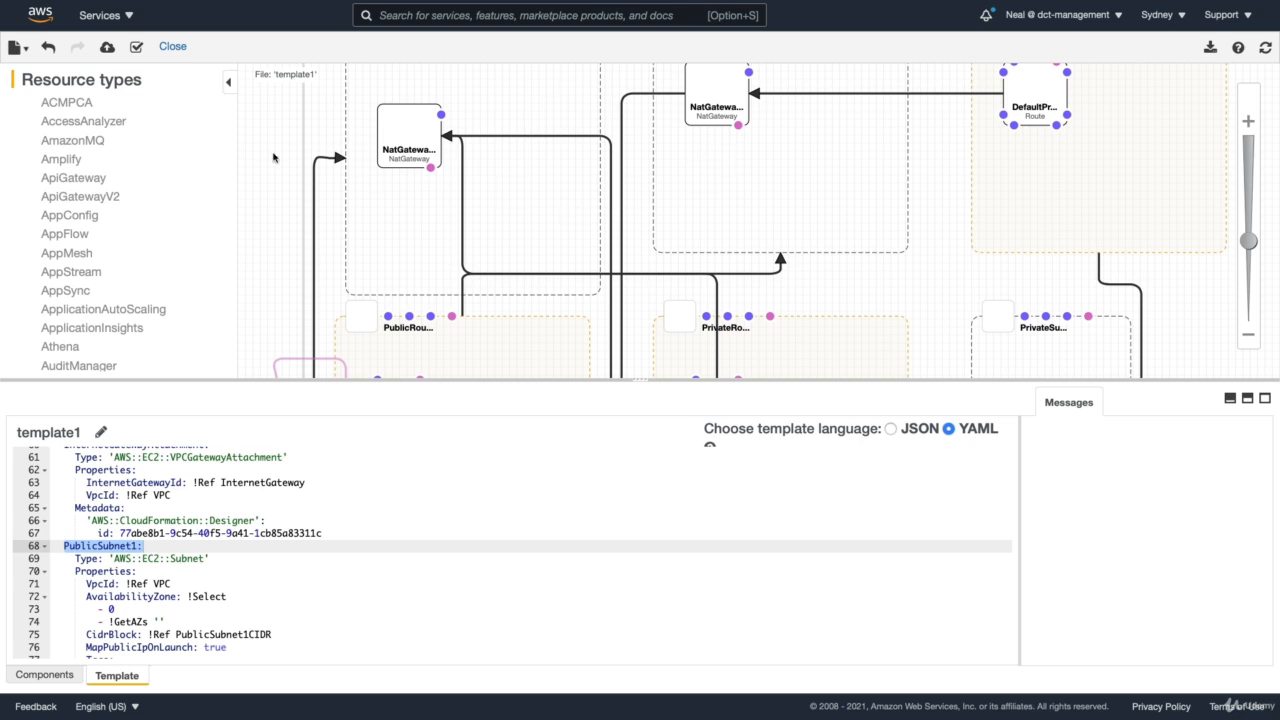
Step: Look over the rest of the VPC diagram, start creating the stack from the Designer template, and proceed to the stack details
drag(254, 168, 269, 397)
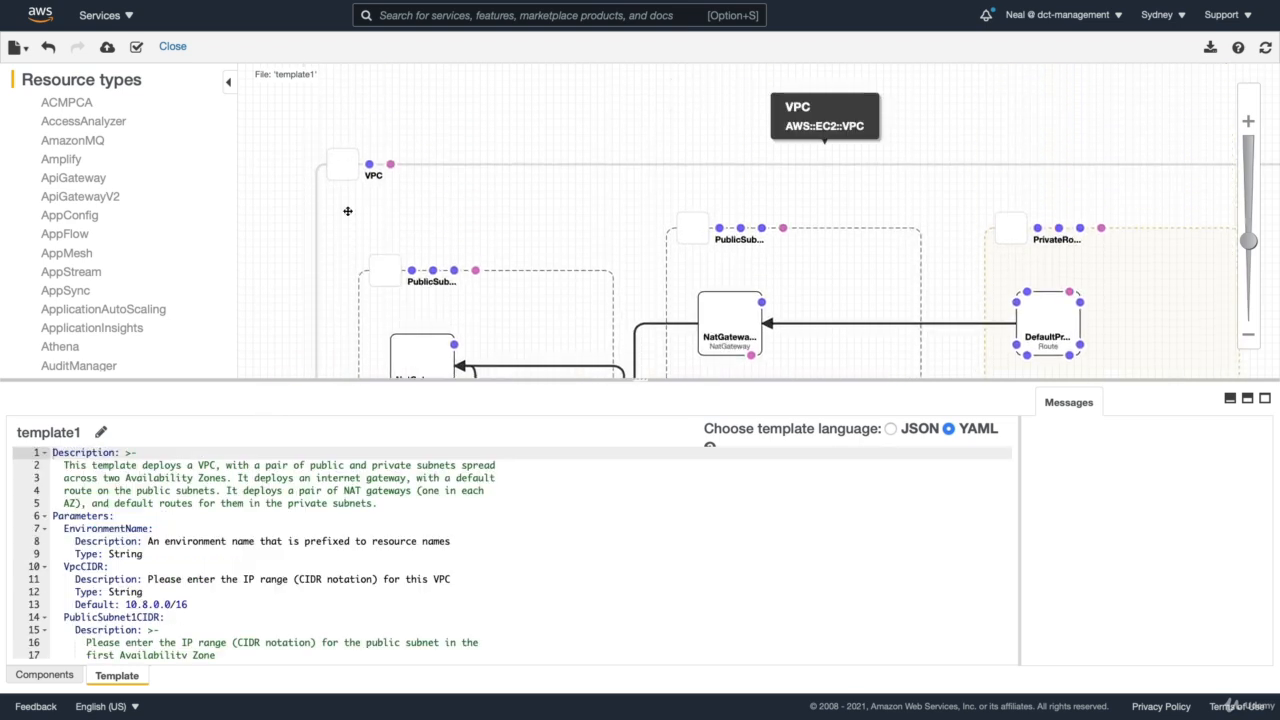
drag(294, 280, 297, 117)
drag(291, 217, 291, 124)
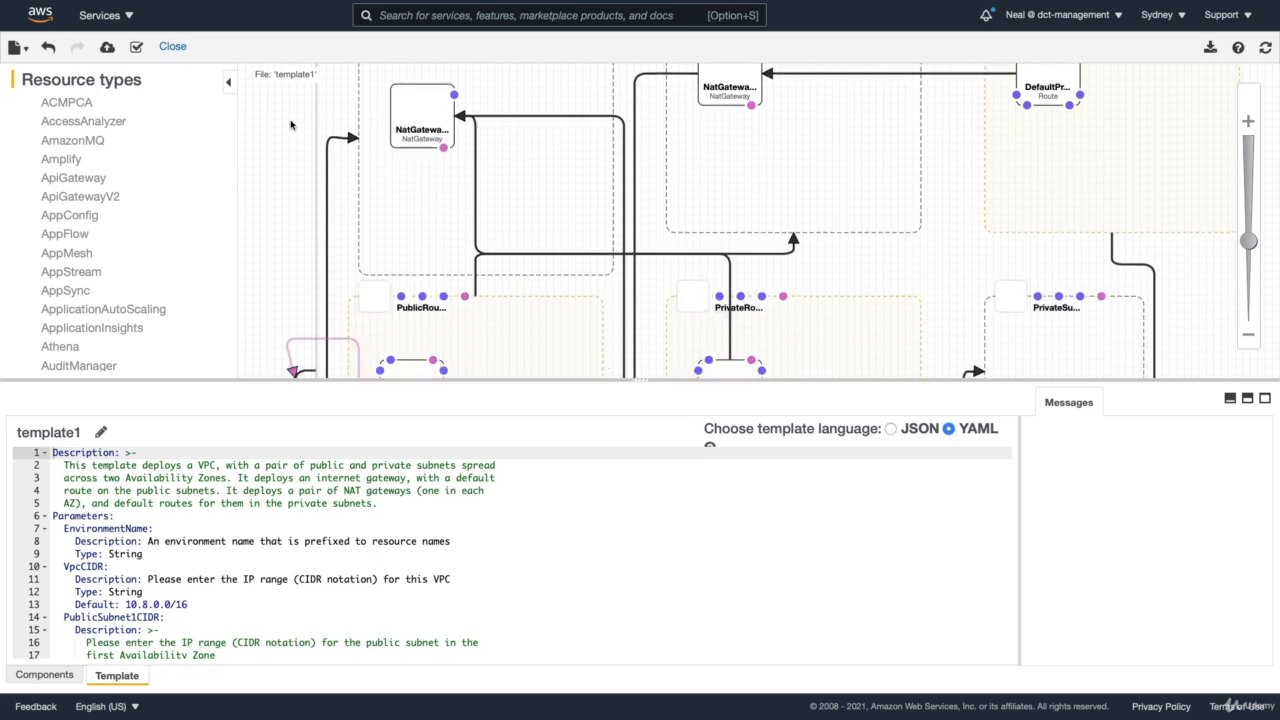
click(107, 49)
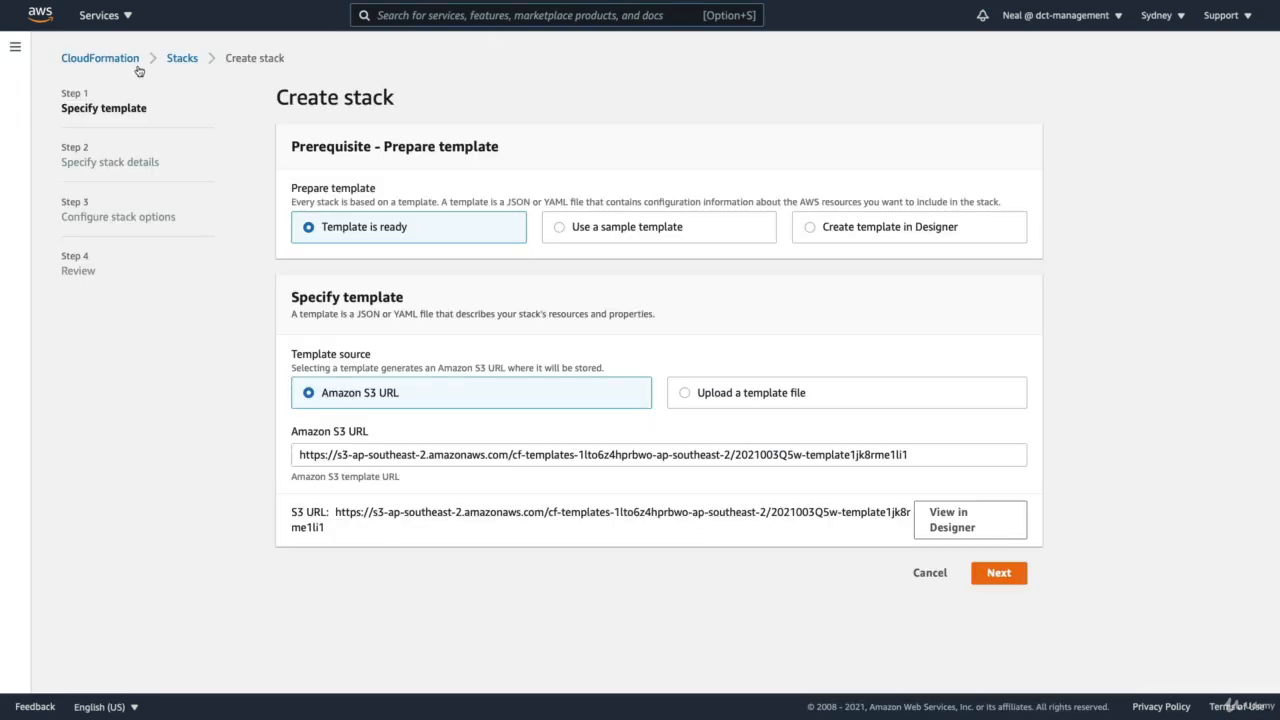
click(994, 575)
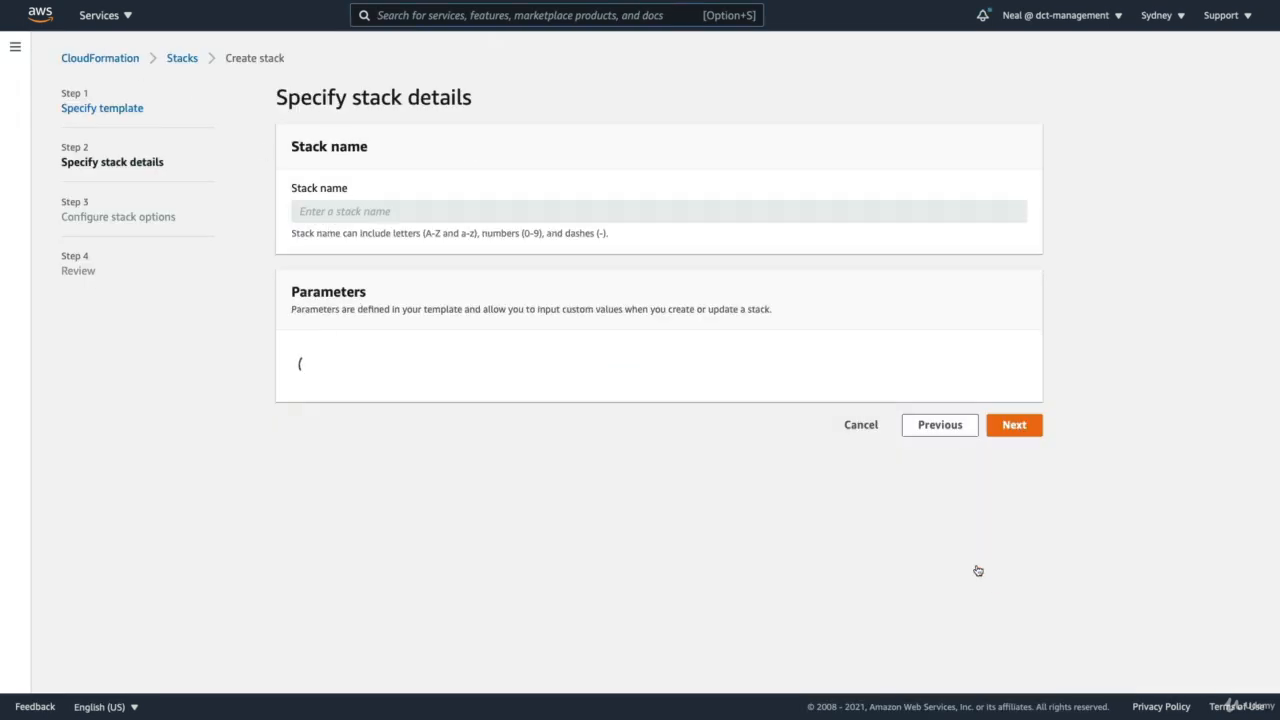
Step: Name the stack My-CF-VPC and use the same text for the EnvironmentName parameter
click(317, 213)
text(My)
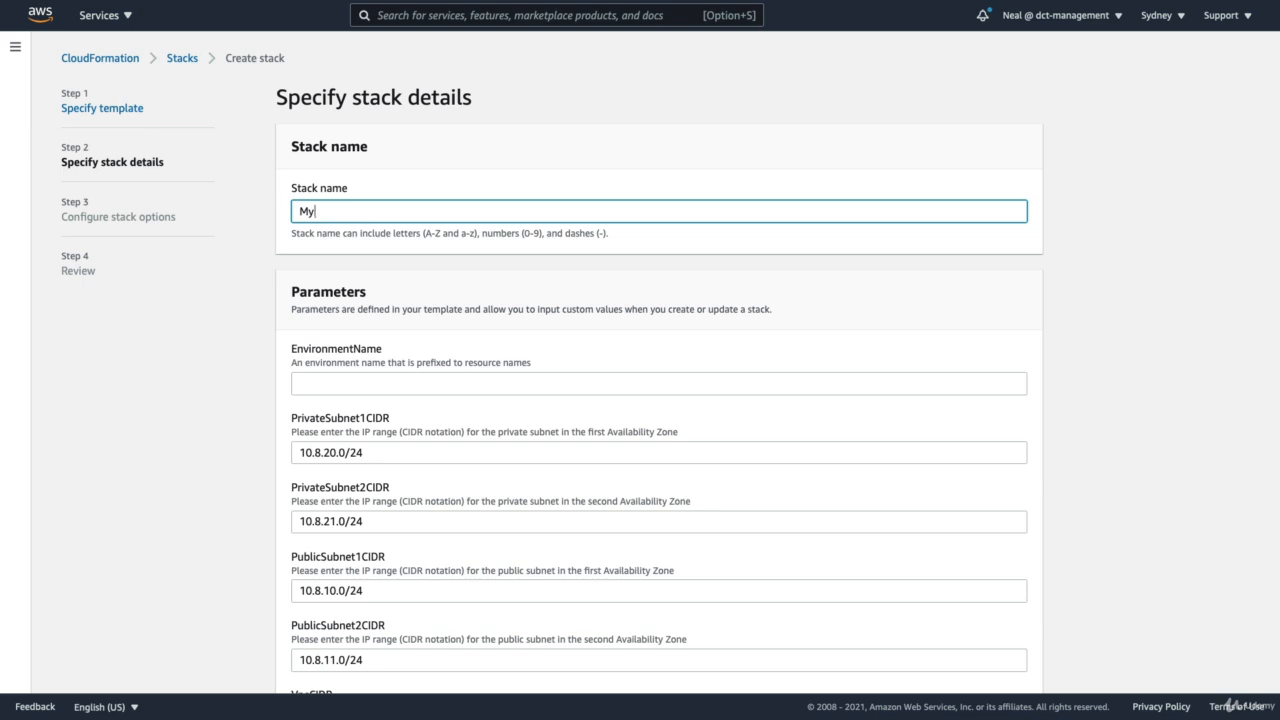
text(-CF-VPC)
key(super+a)
key(super+c)
click(318, 388)
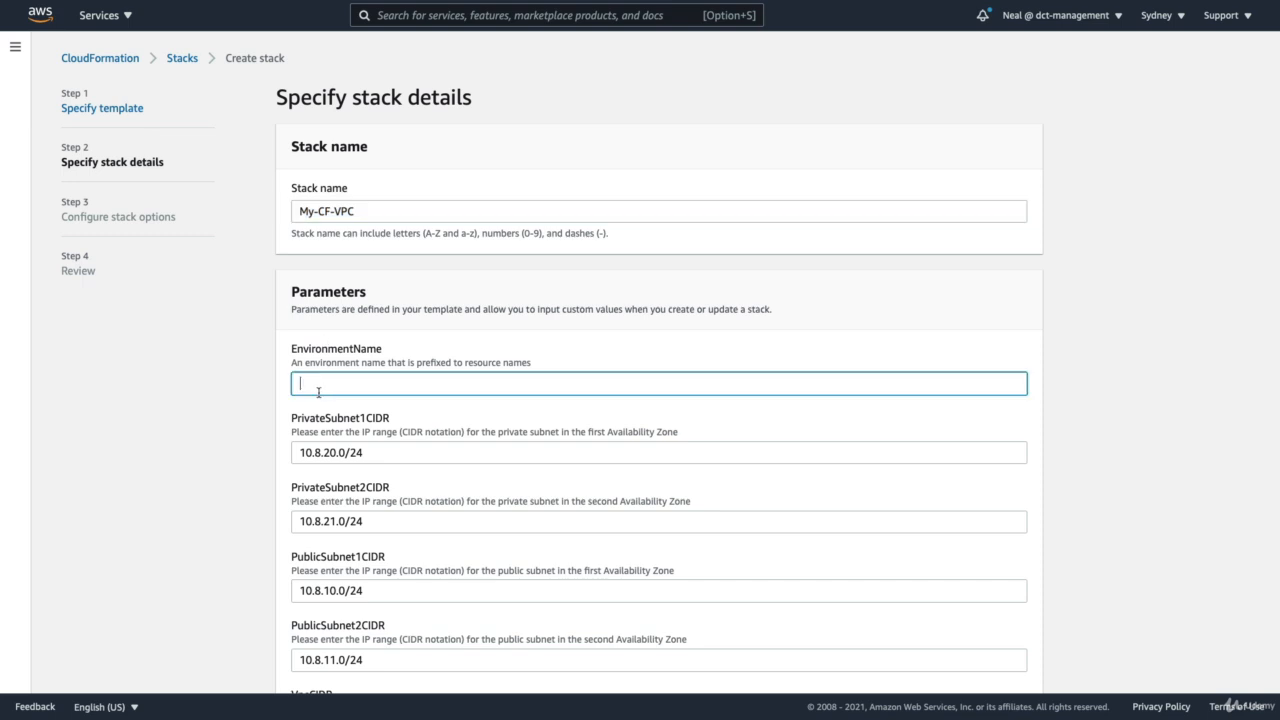
key(super+v)
scroll(370, 360, down, 1)
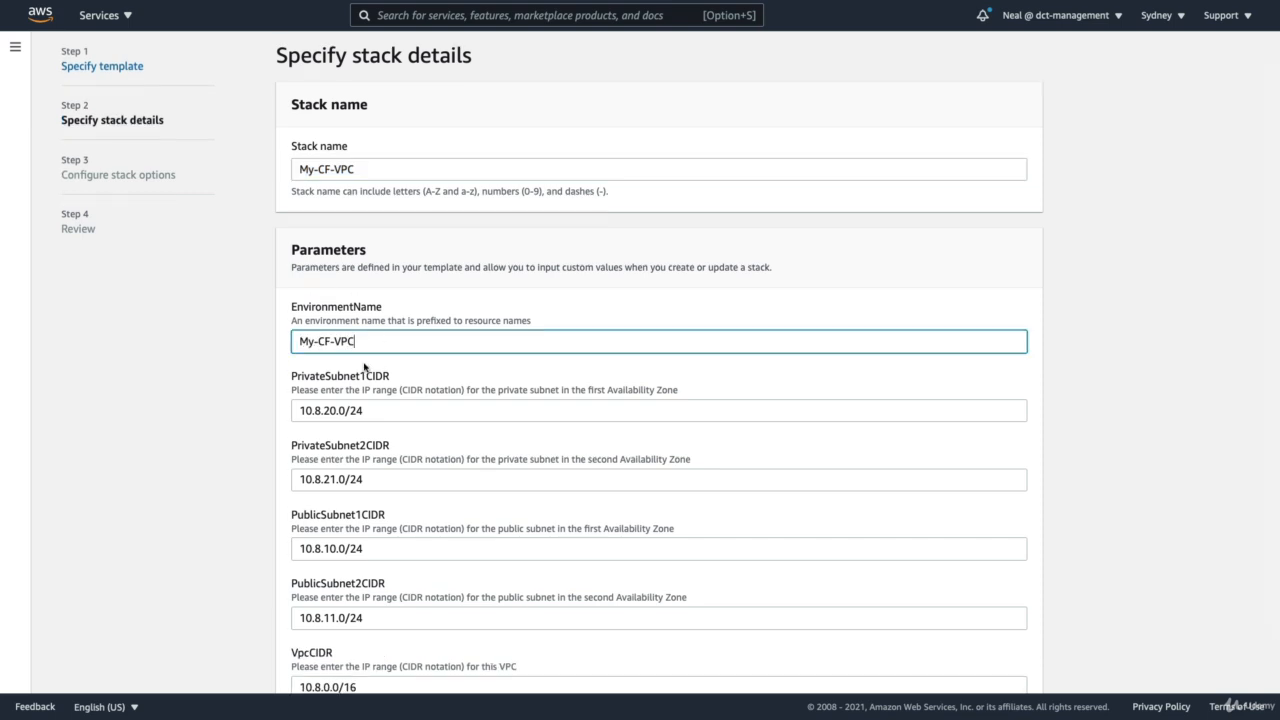
drag(367, 338, 305, 341)
Step: Keep the default subnet and VPC CIDR ranges and the default stack options, and create the stack
scroll(270, 408, down, 2)
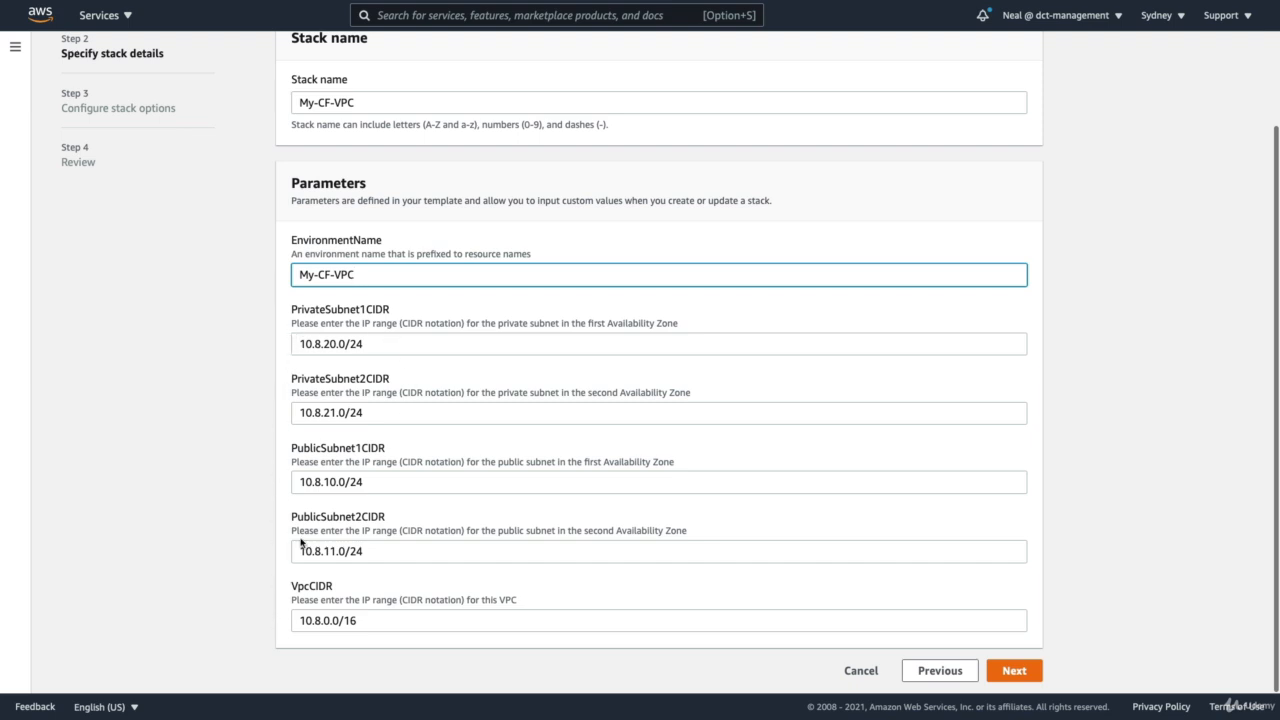
drag(366, 628, 266, 626)
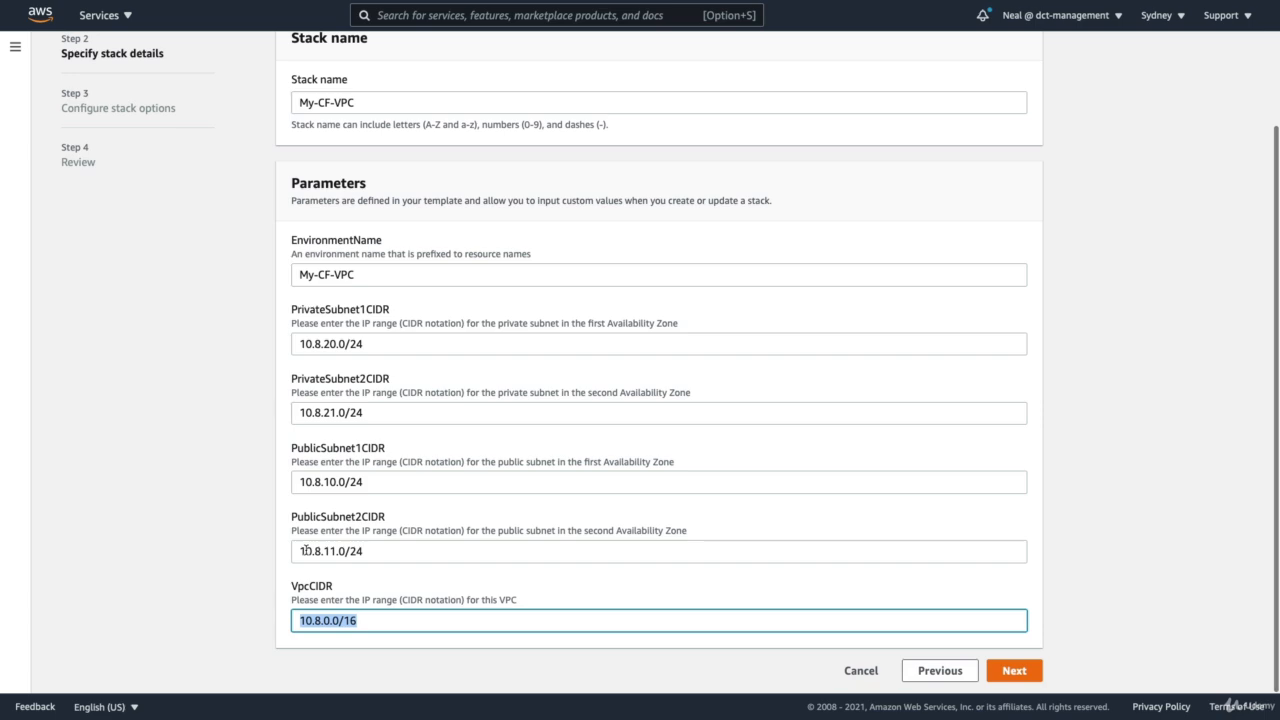
click(1015, 671)
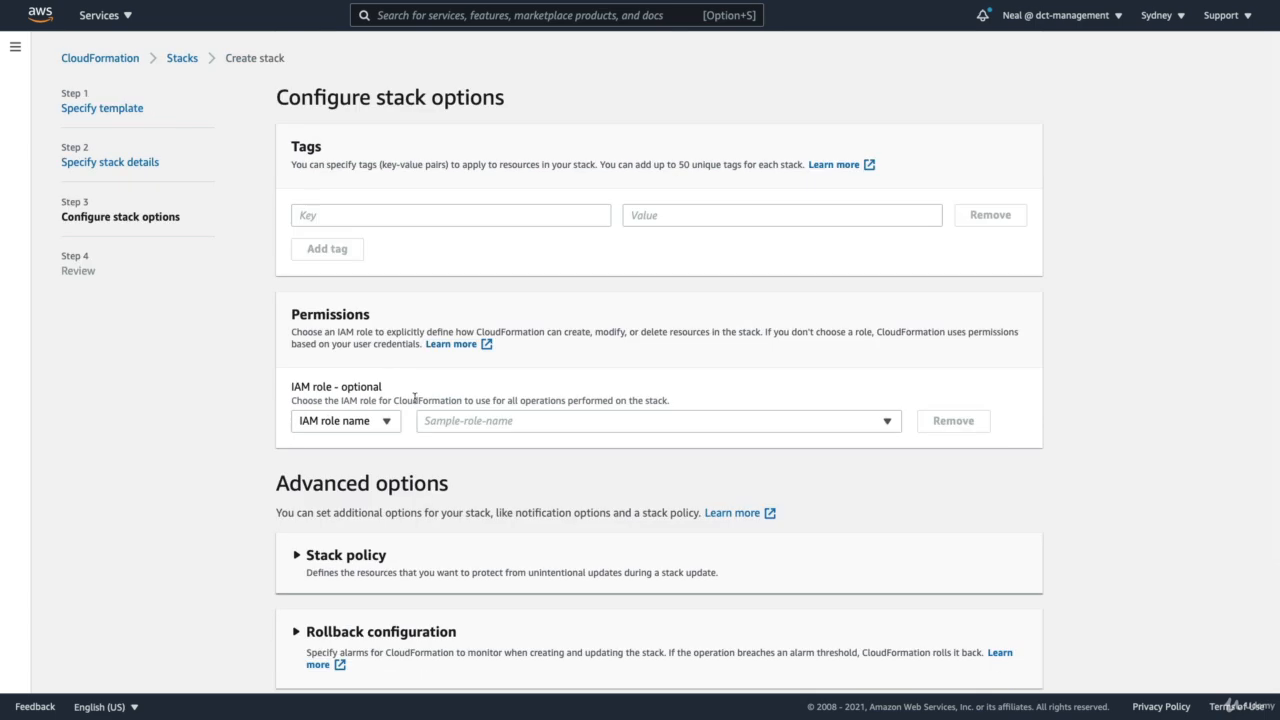
scroll(1015, 670, down, 3)
click(1015, 670)
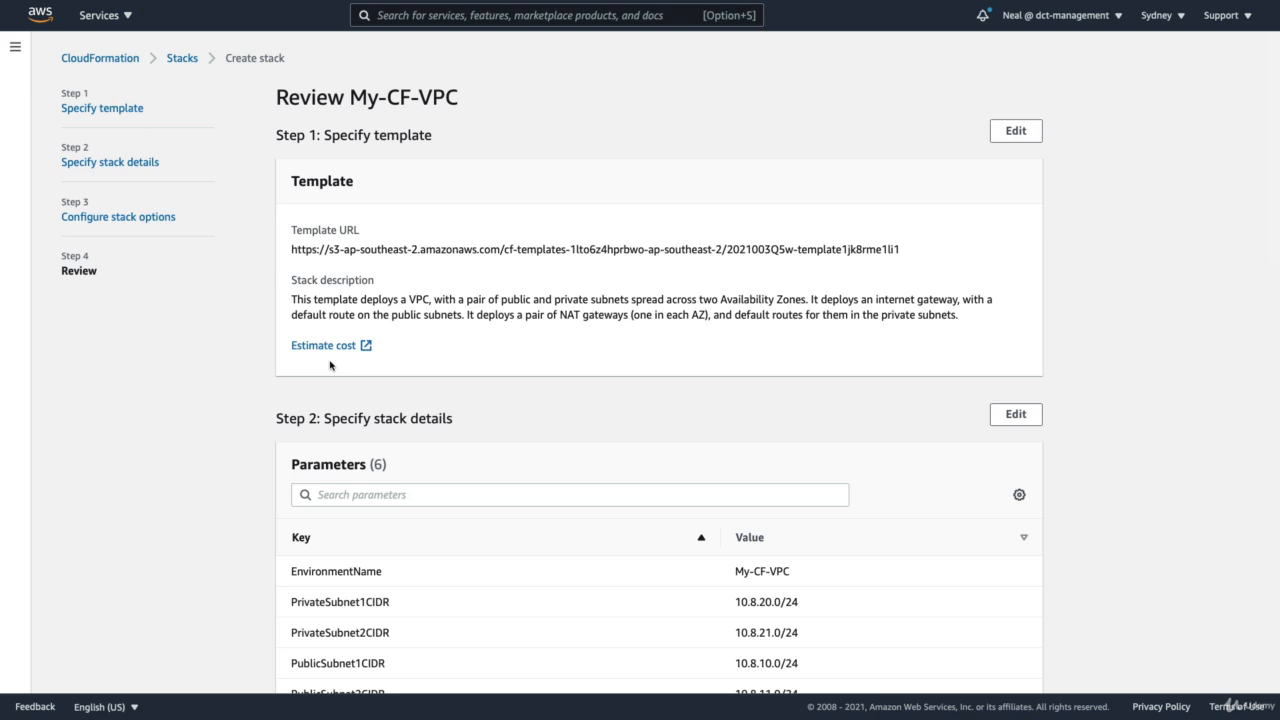
scroll(330, 366, down, 20)
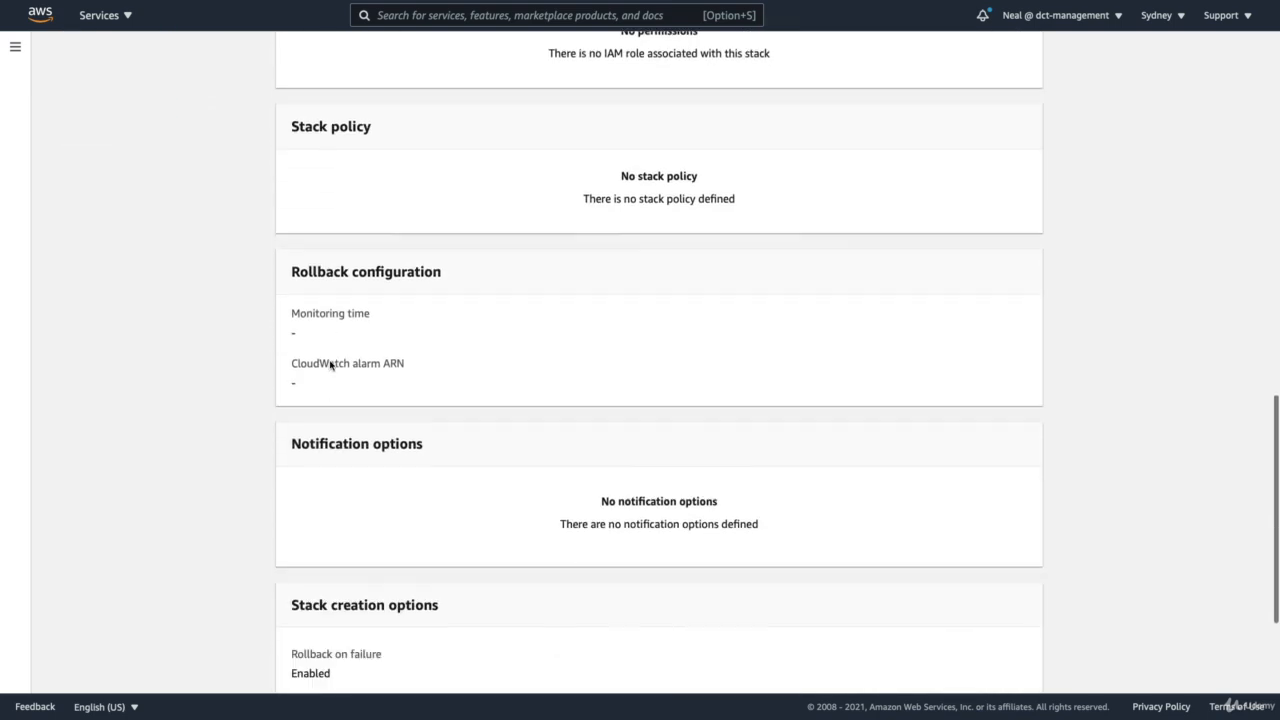
click(1005, 676)
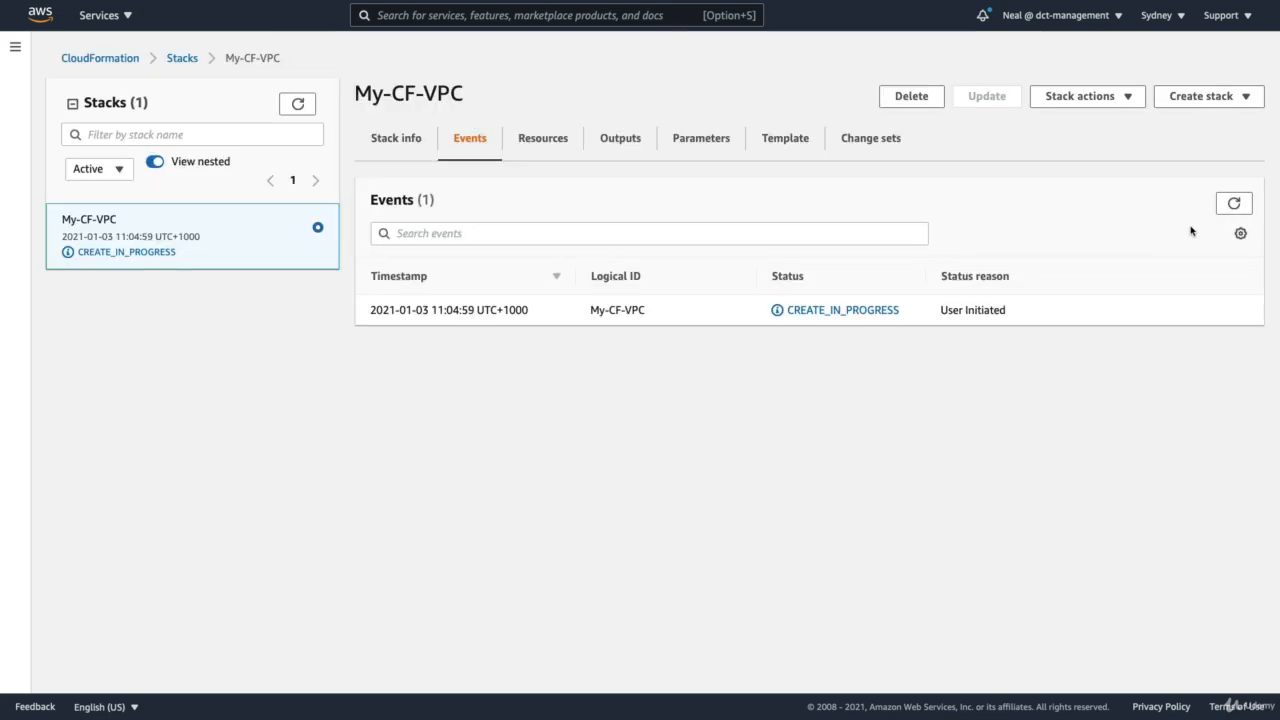
Step: Refresh the My-CF-VPC stack events until creation finishes and look through the event list
click(1240, 207)
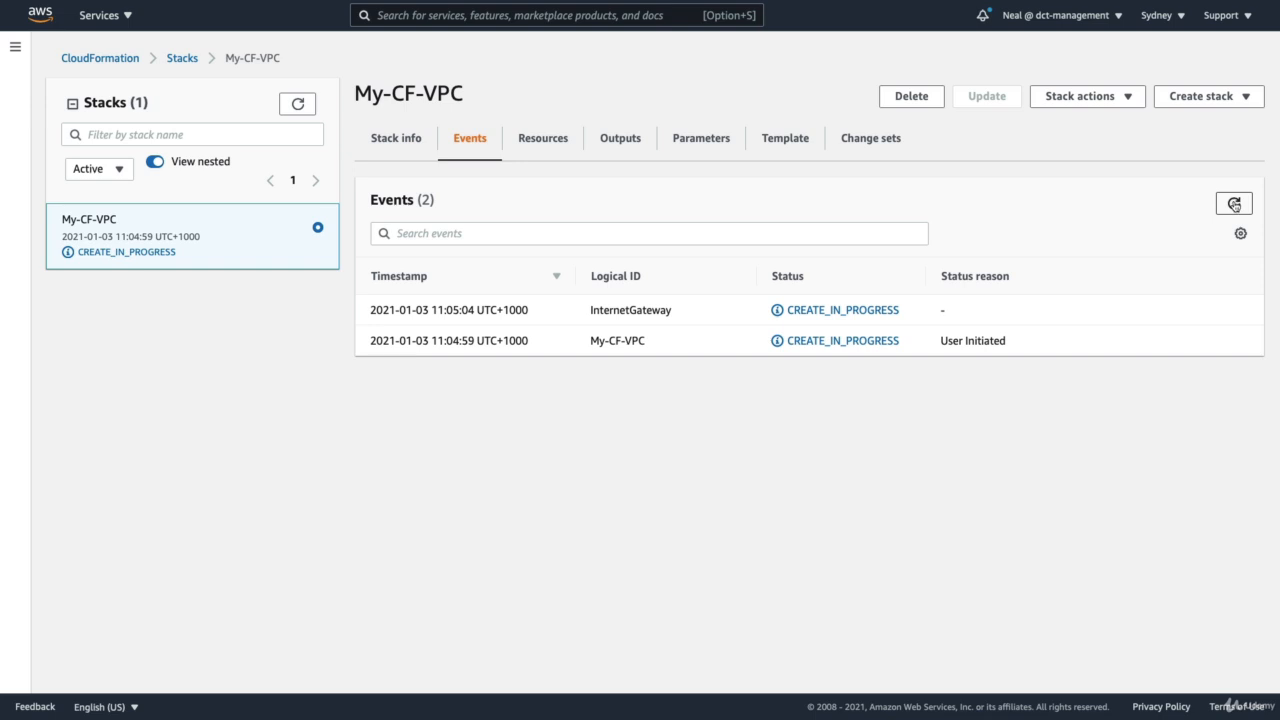
click(1236, 205)
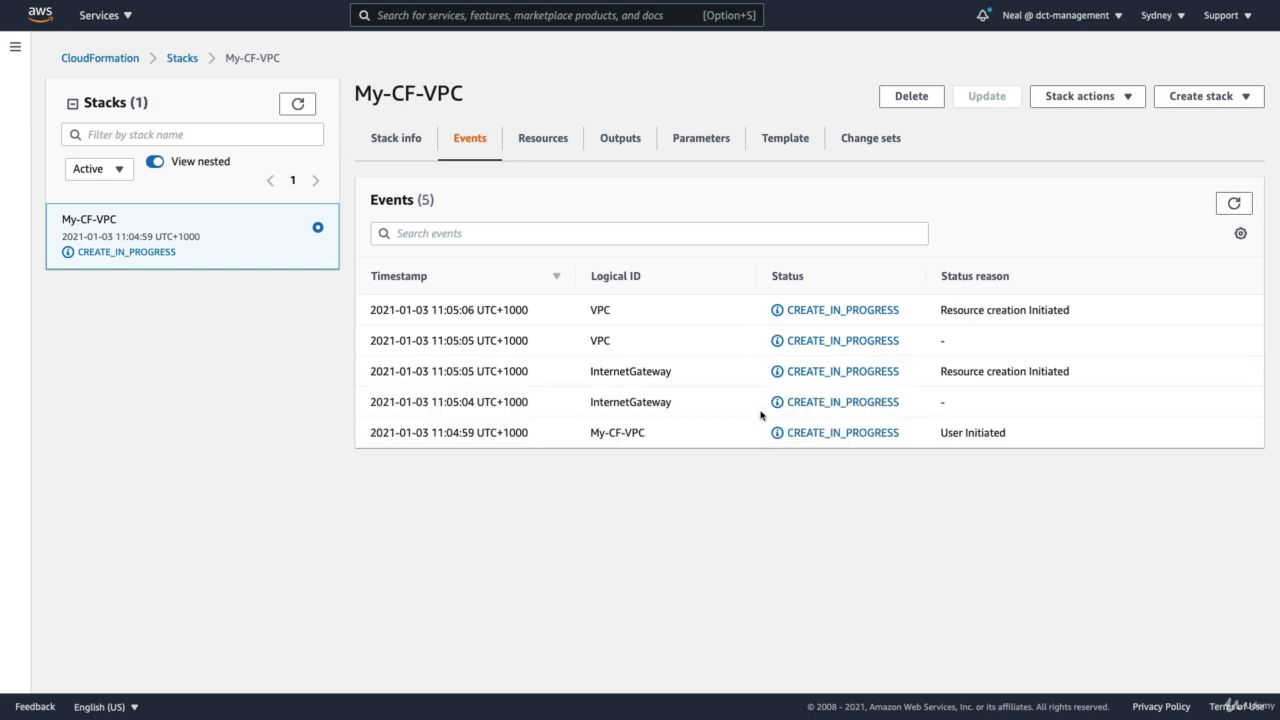
click(1238, 204)
click(1238, 204)
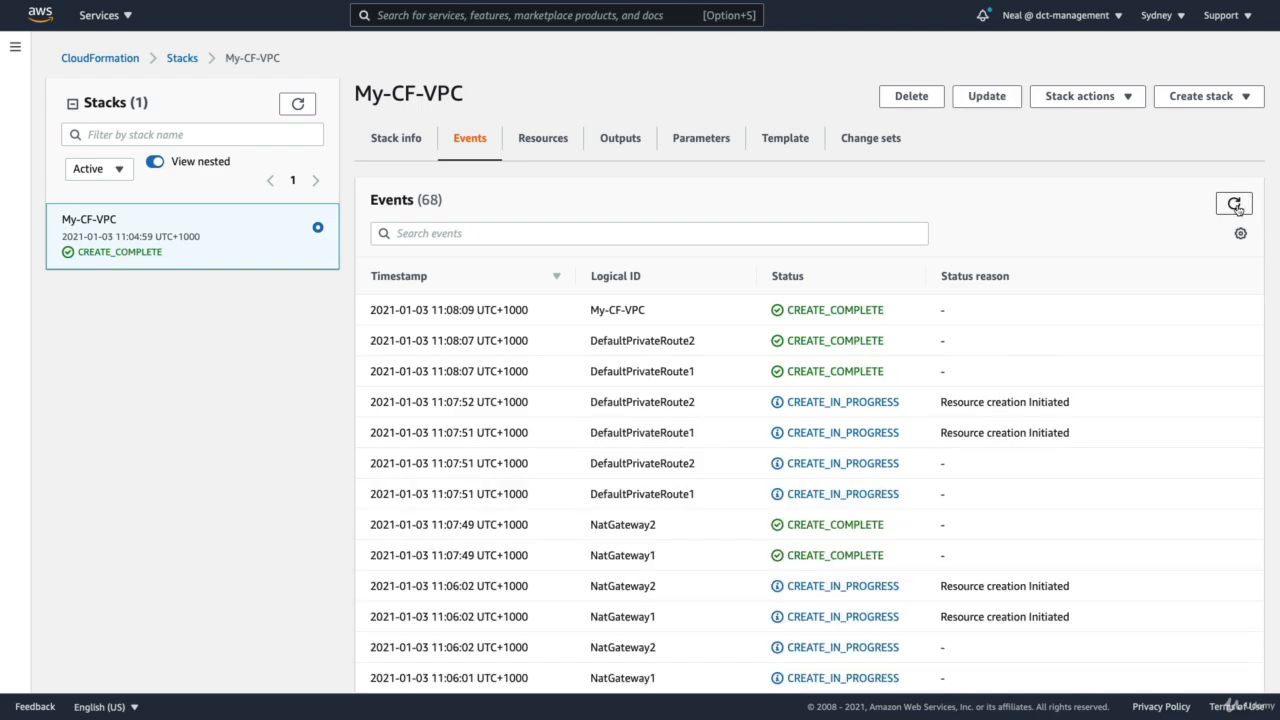
scroll(835, 357, down, 3)
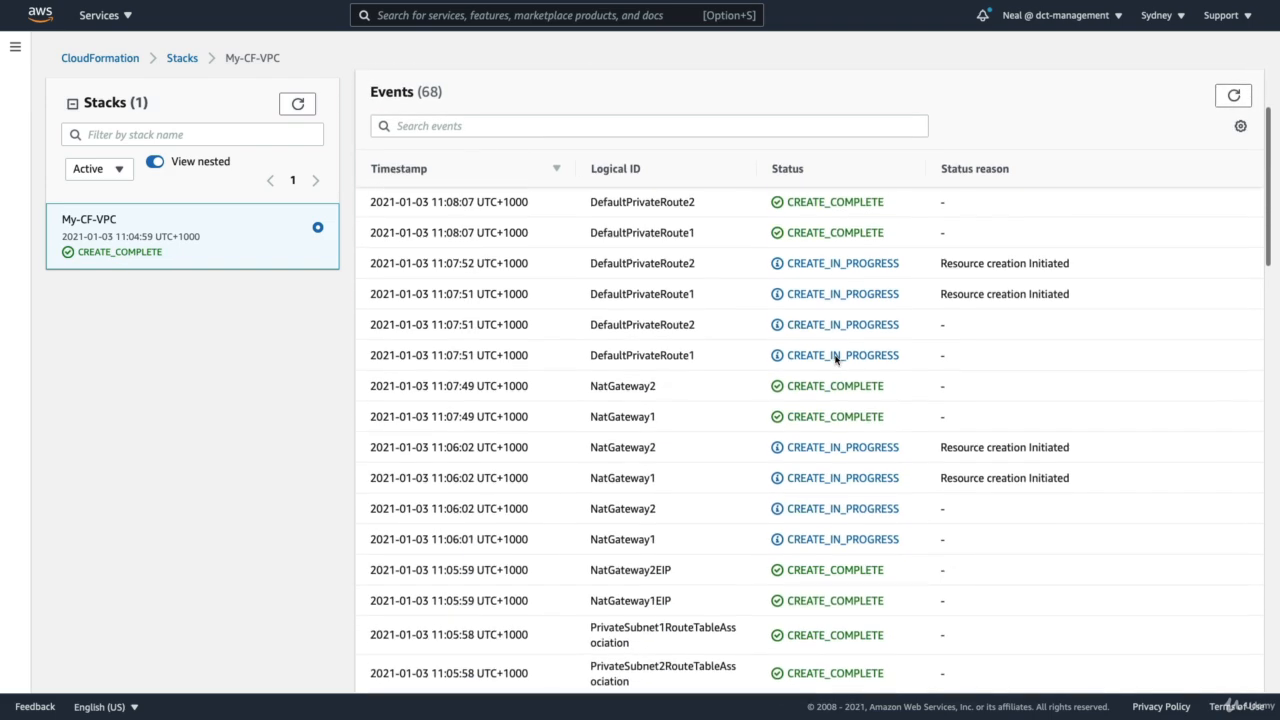
scroll(835, 357, down, 5)
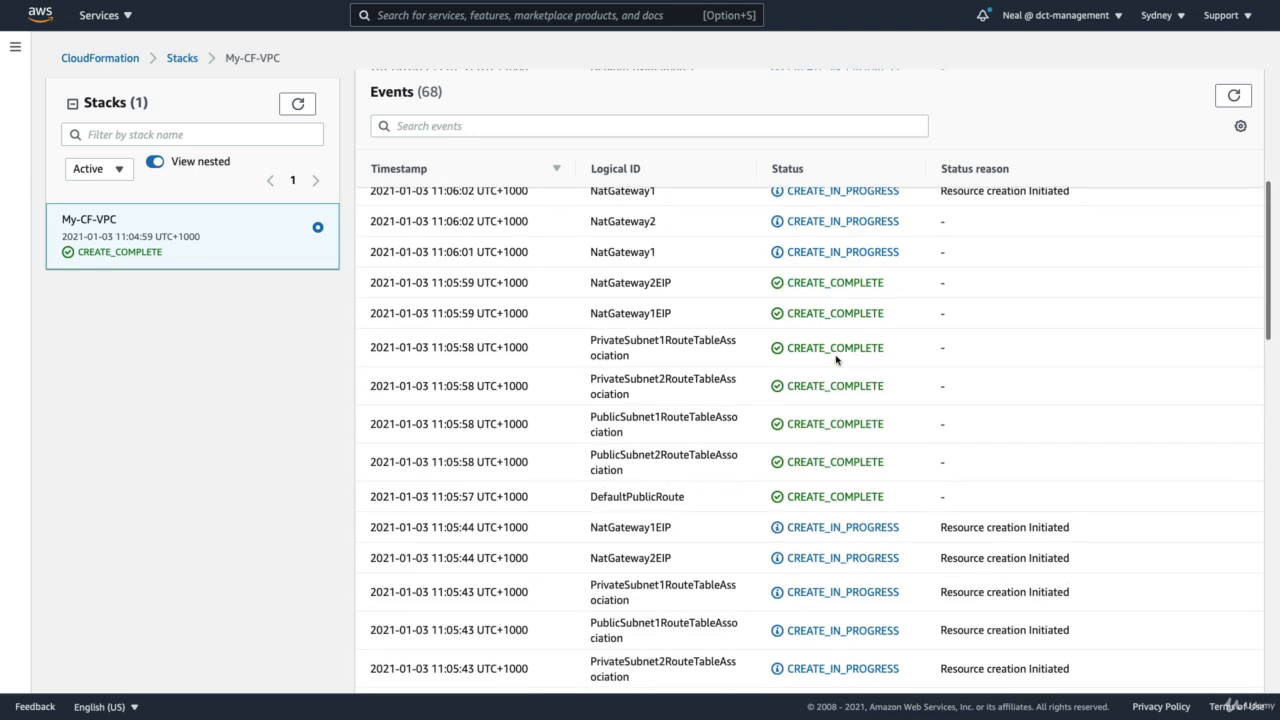
scroll(835, 357, up, 8)
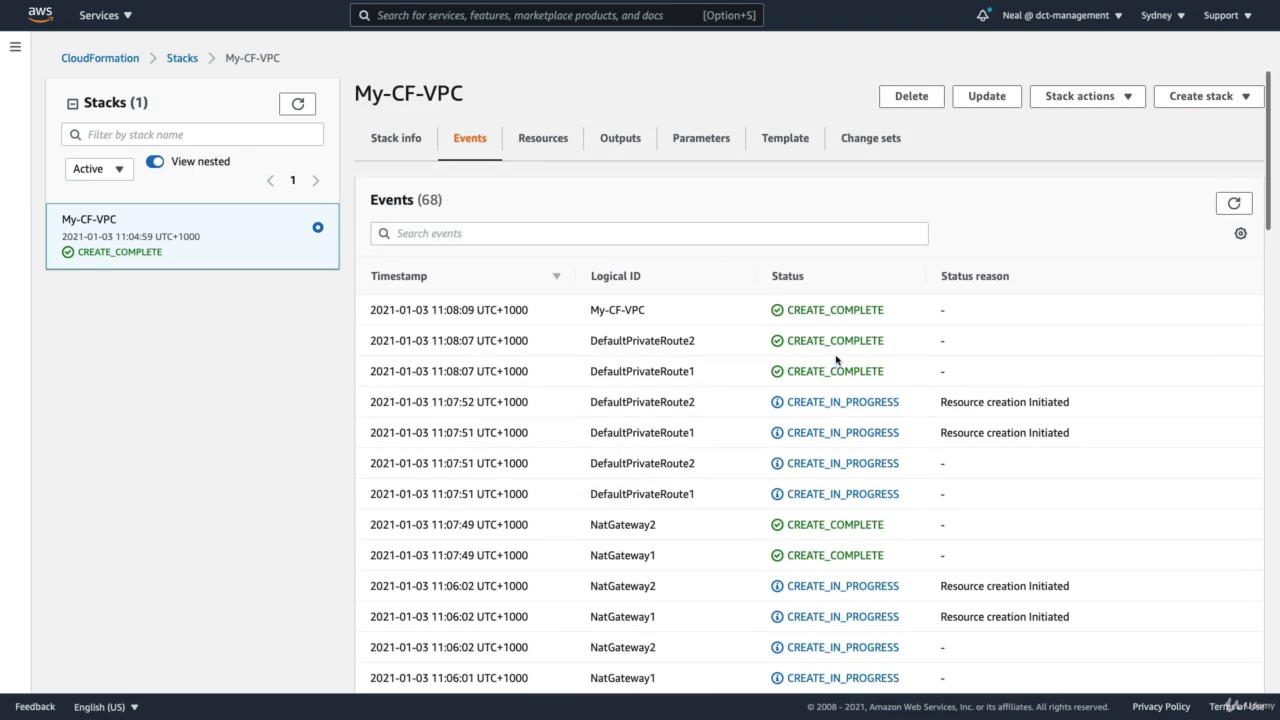
Step: Examine the list of resources belonging to the My-CF-VPC stack
click(546, 143)
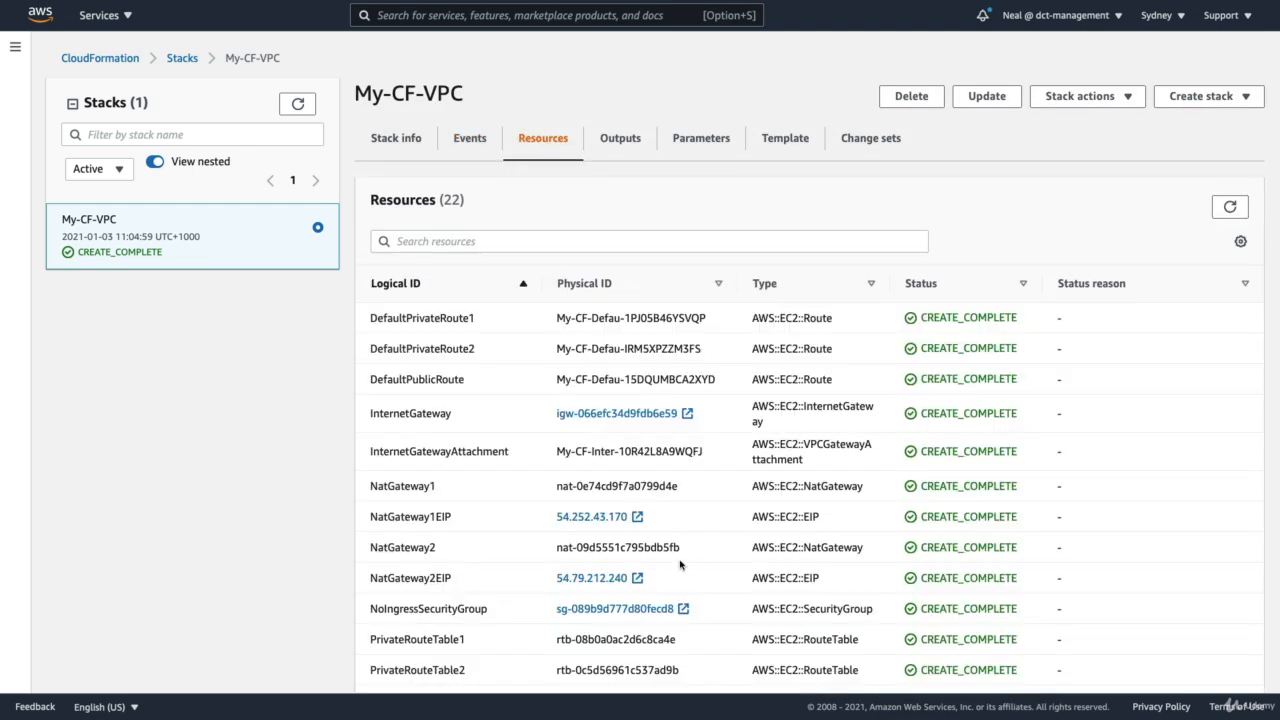
scroll(657, 567, down, 3)
scroll(657, 567, up, 3)
scroll(591, 411, down, 1)
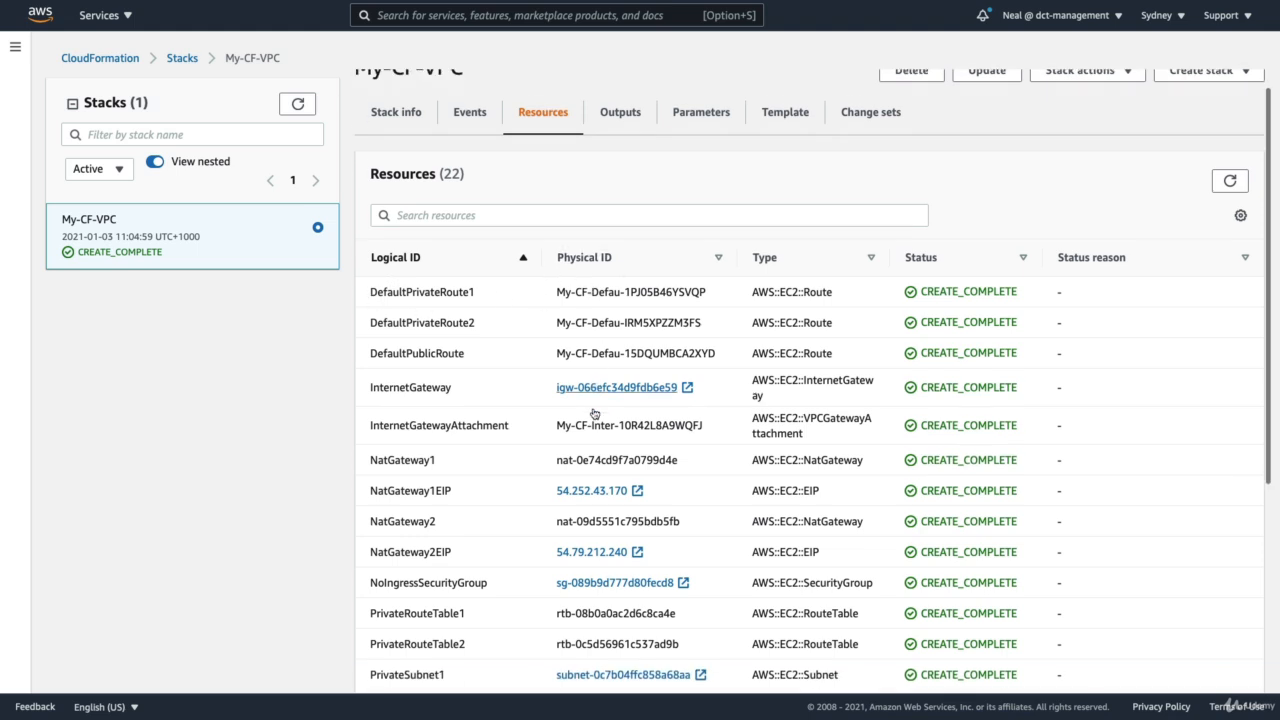
scroll(612, 412, down, 1)
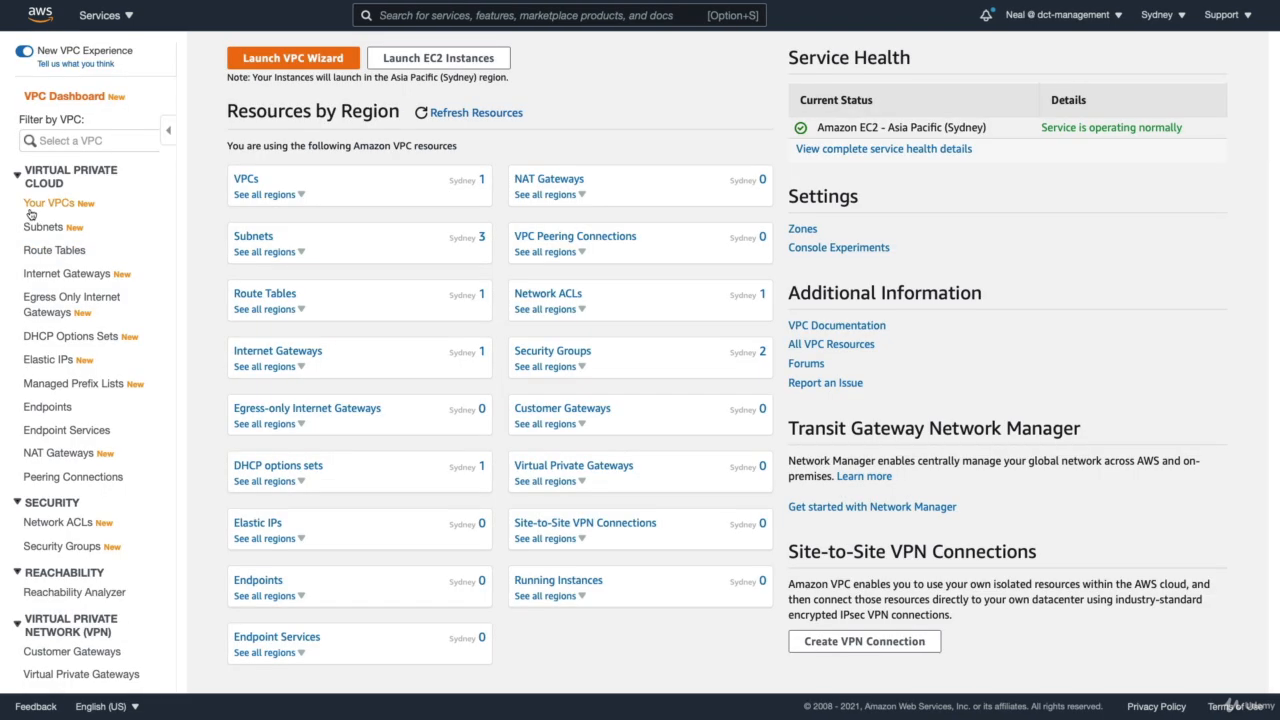
Step: In the VPC console, inspect the My-CF-VPC details and its AZ1 private and public subnets, showing the full subnet names
click(43, 207)
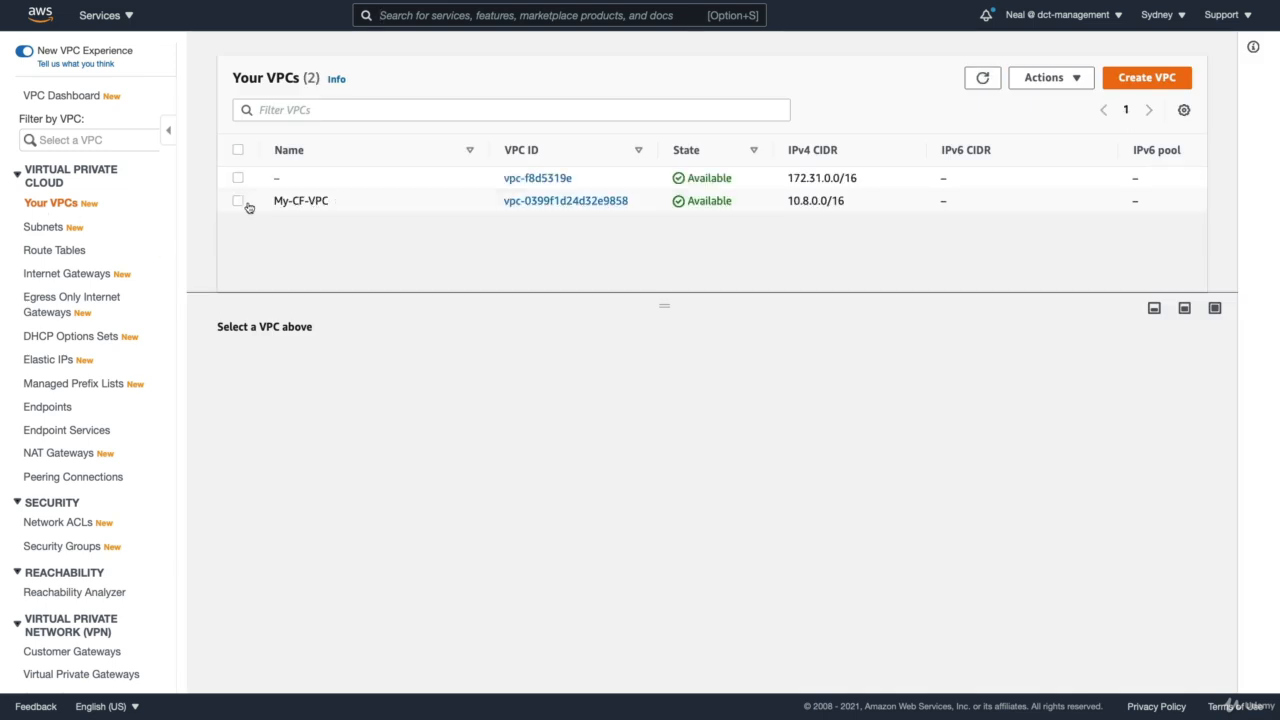
click(240, 202)
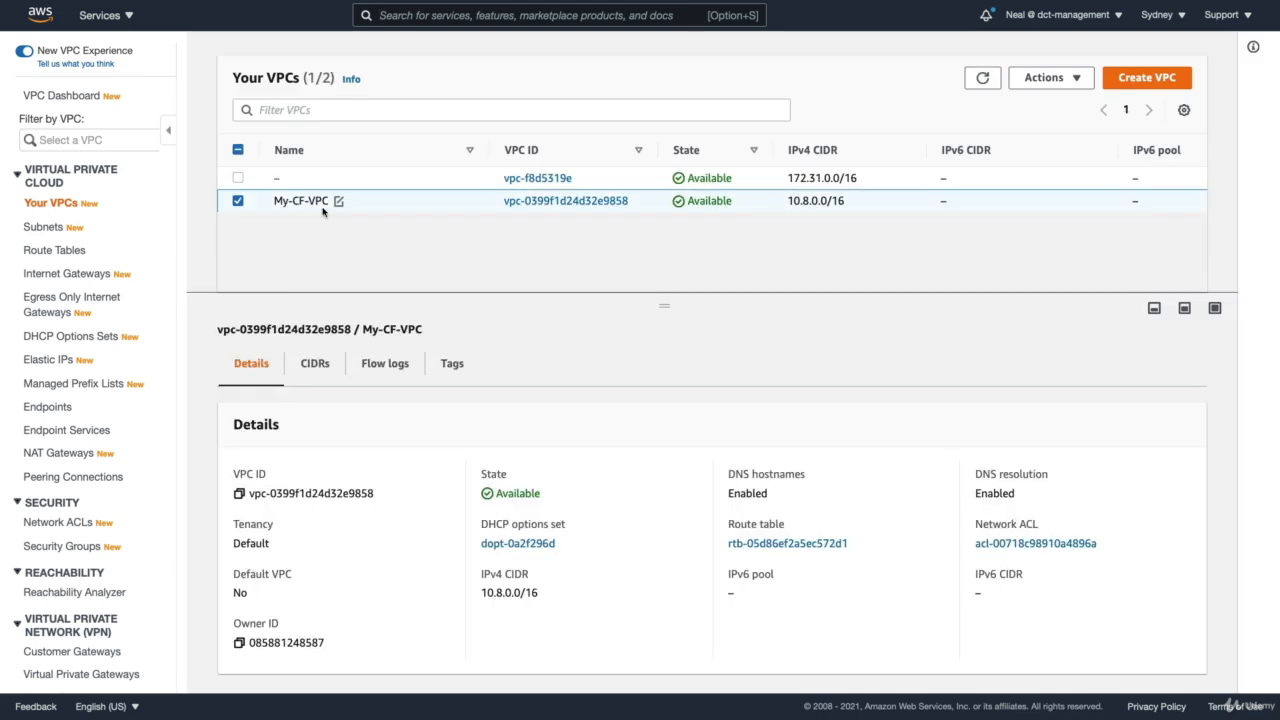
click(42, 228)
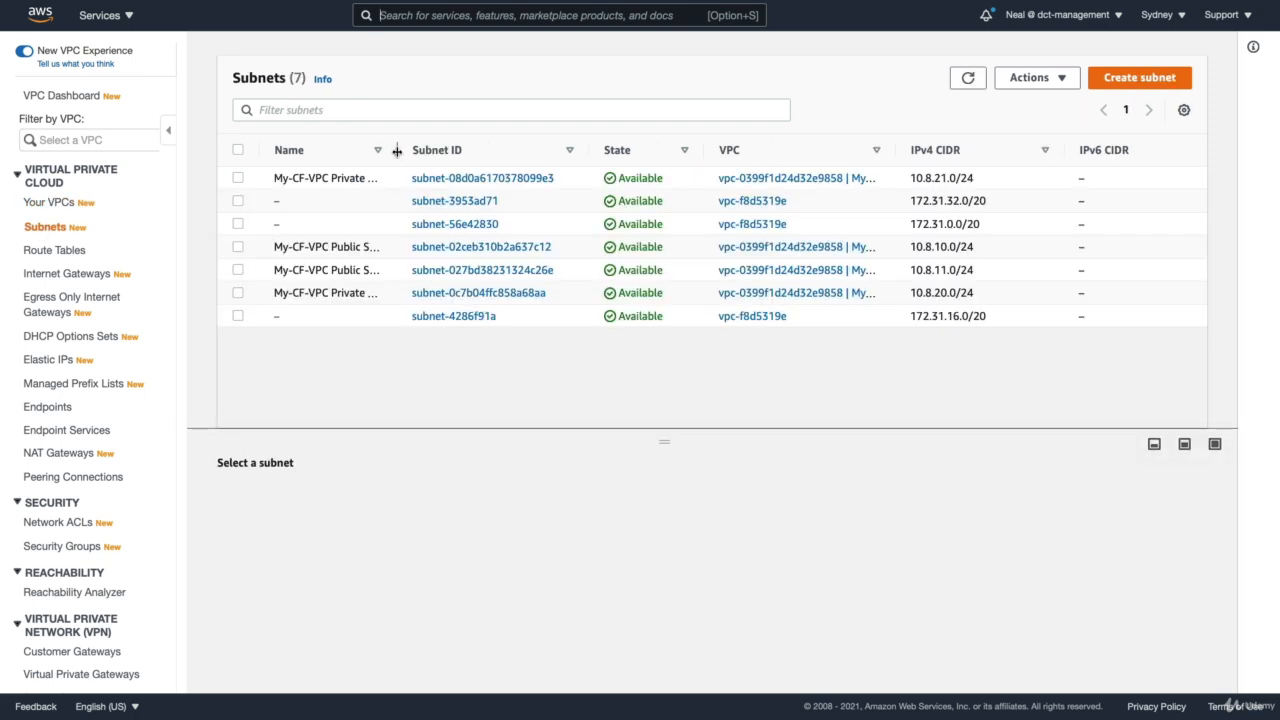
drag(395, 149, 479, 149)
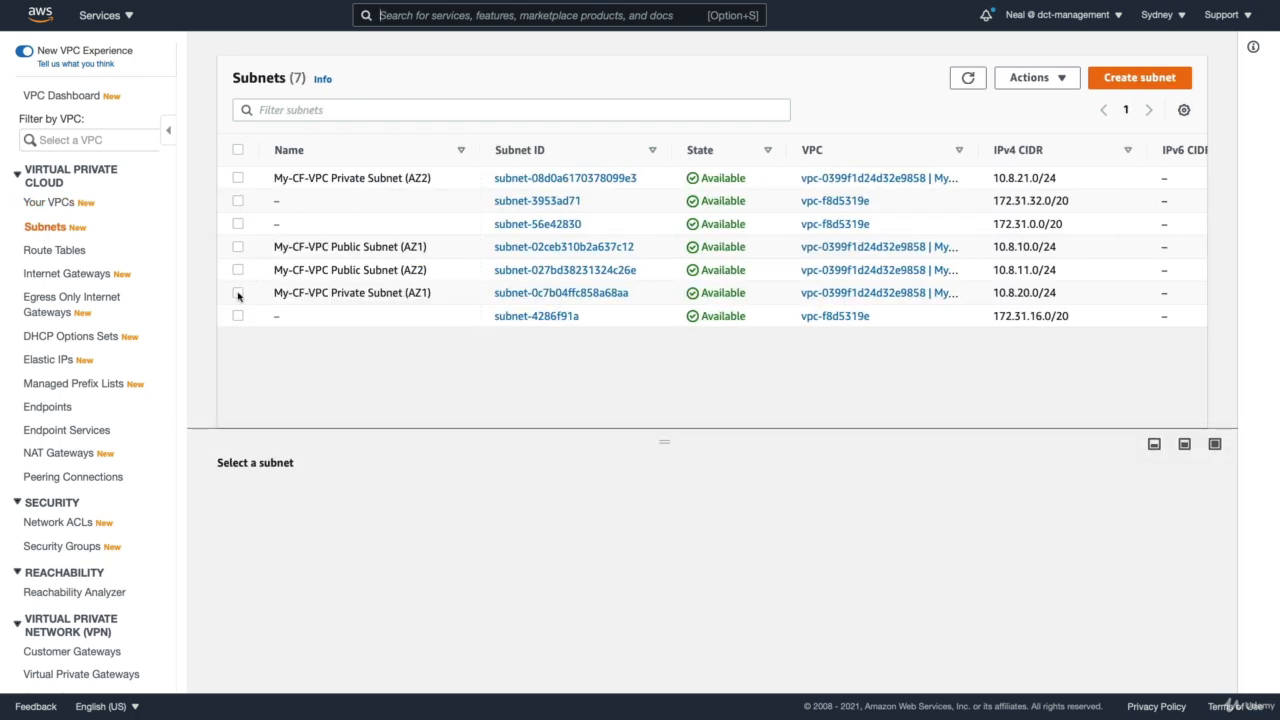
click(238, 294)
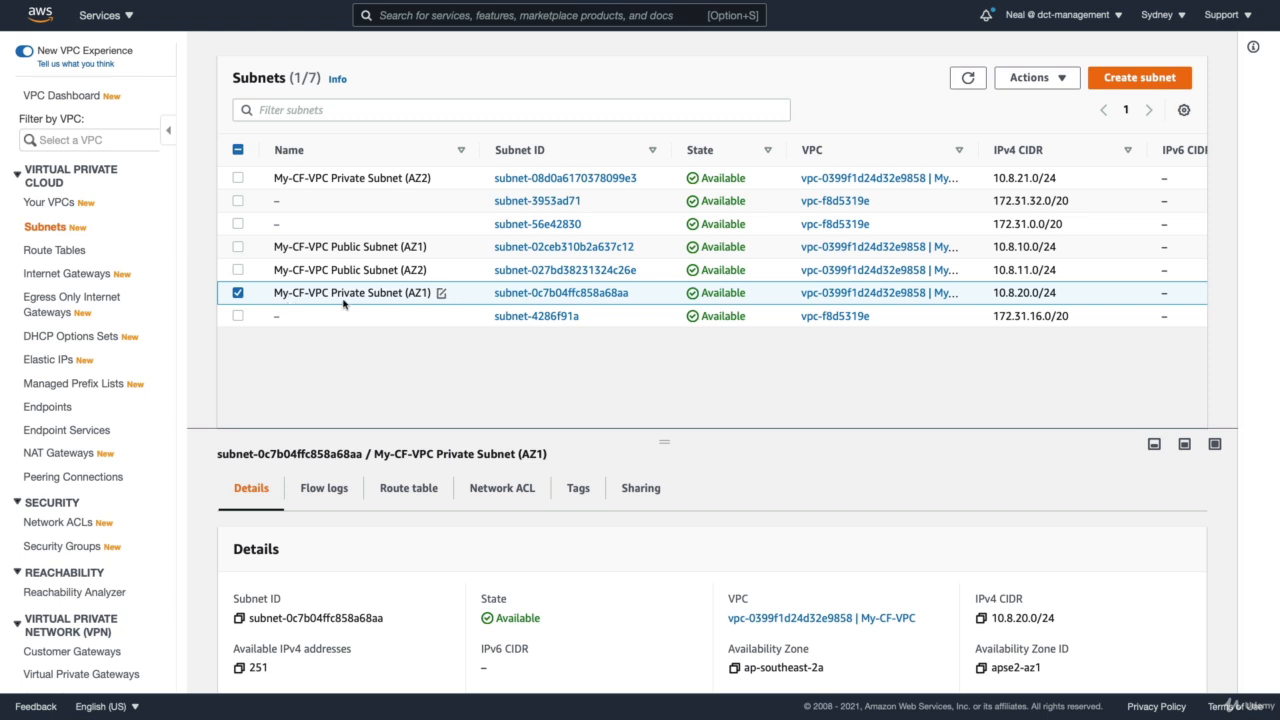
click(240, 248)
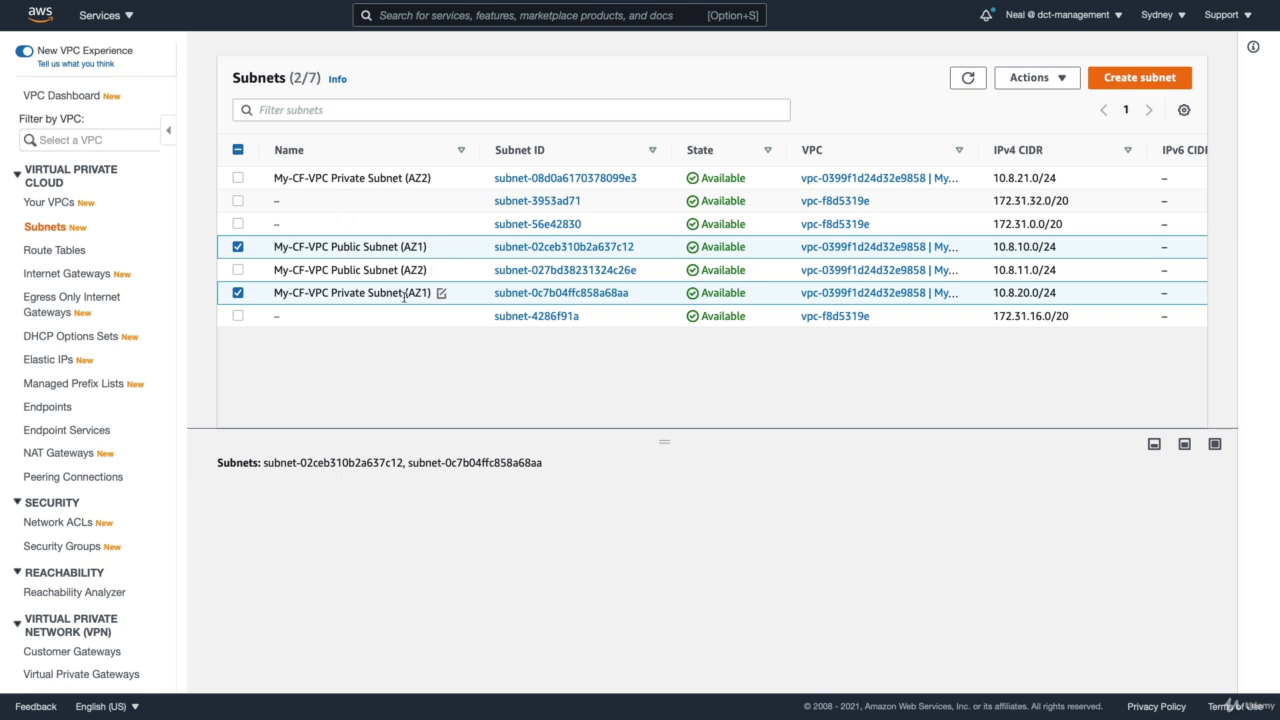
Step: Inspect the routes of the My-CF-VPC Private Routes (AZ1), Private Routes (AZ2) and Public Routes tables, showing their full names
click(62, 251)
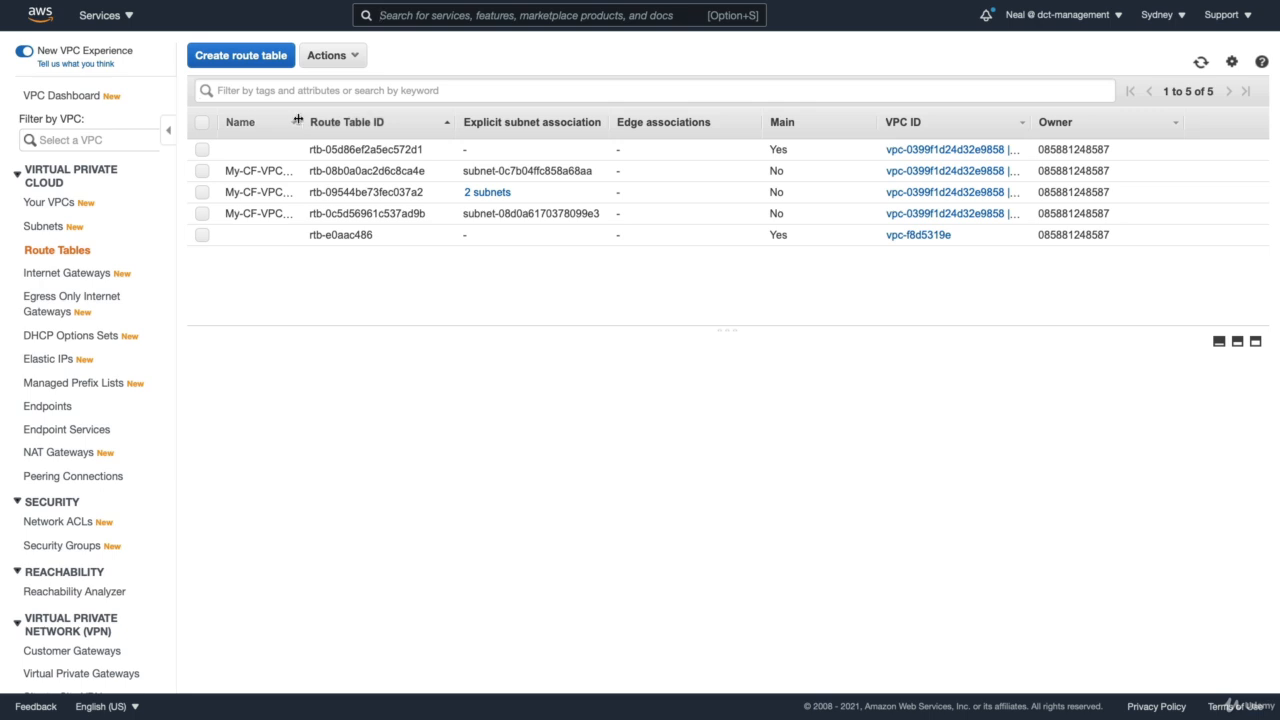
drag(303, 122, 450, 122)
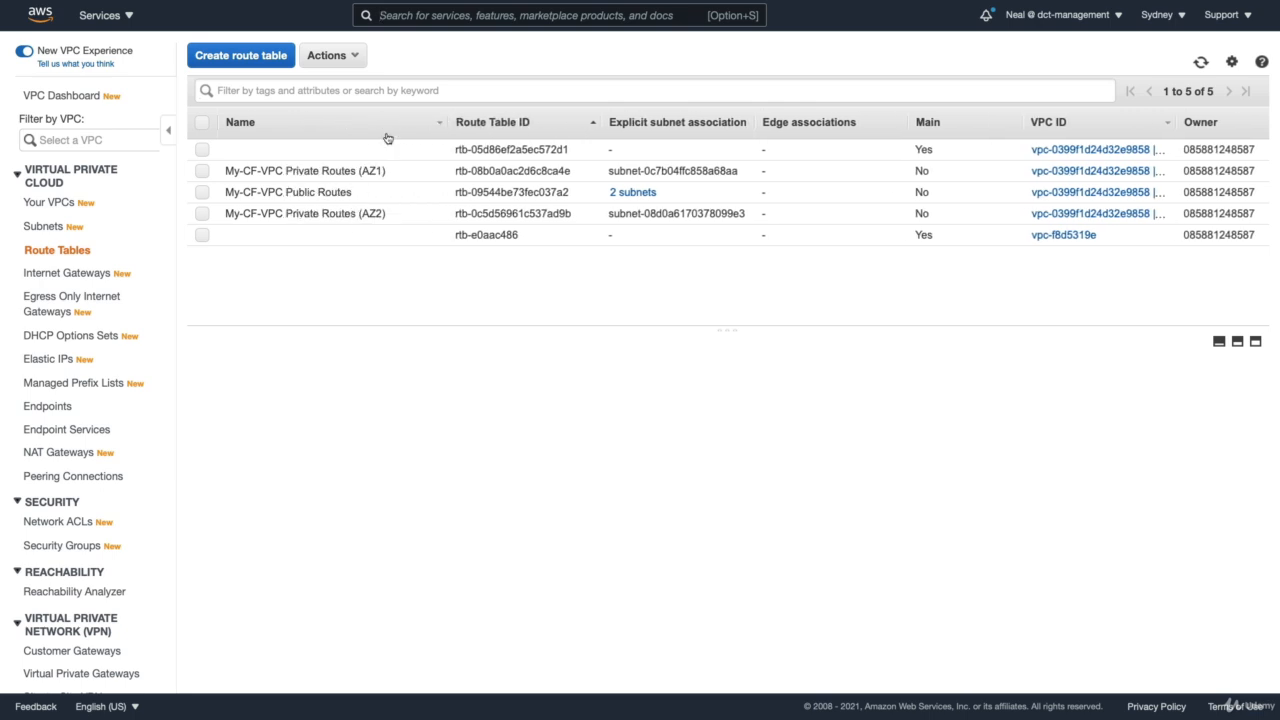
click(202, 171)
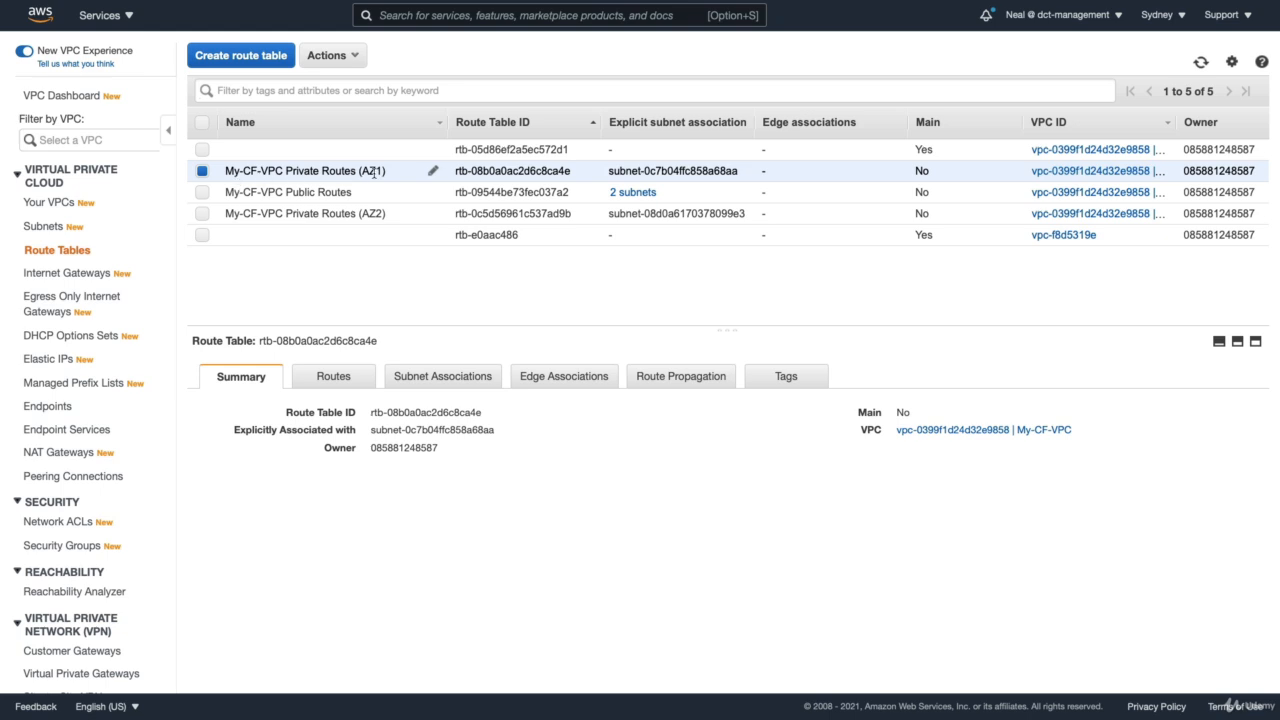
click(333, 377)
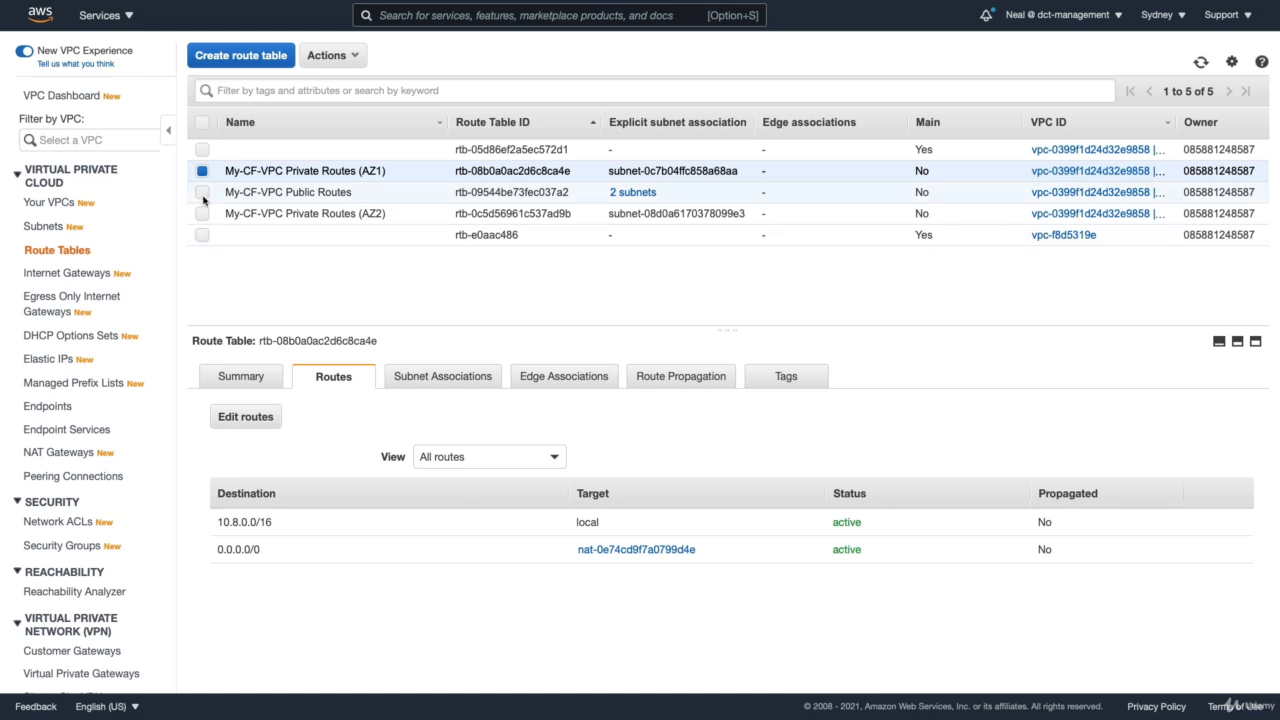
click(203, 176)
click(202, 213)
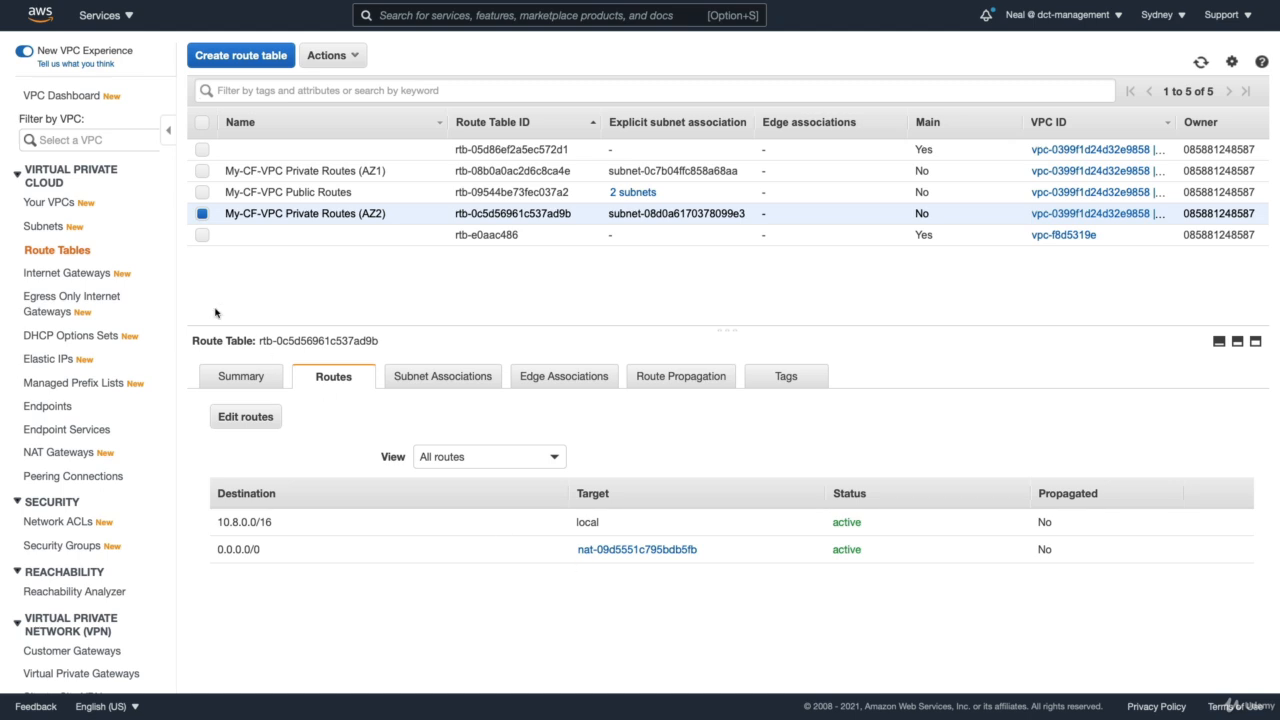
click(202, 234)
click(202, 213)
click(202, 234)
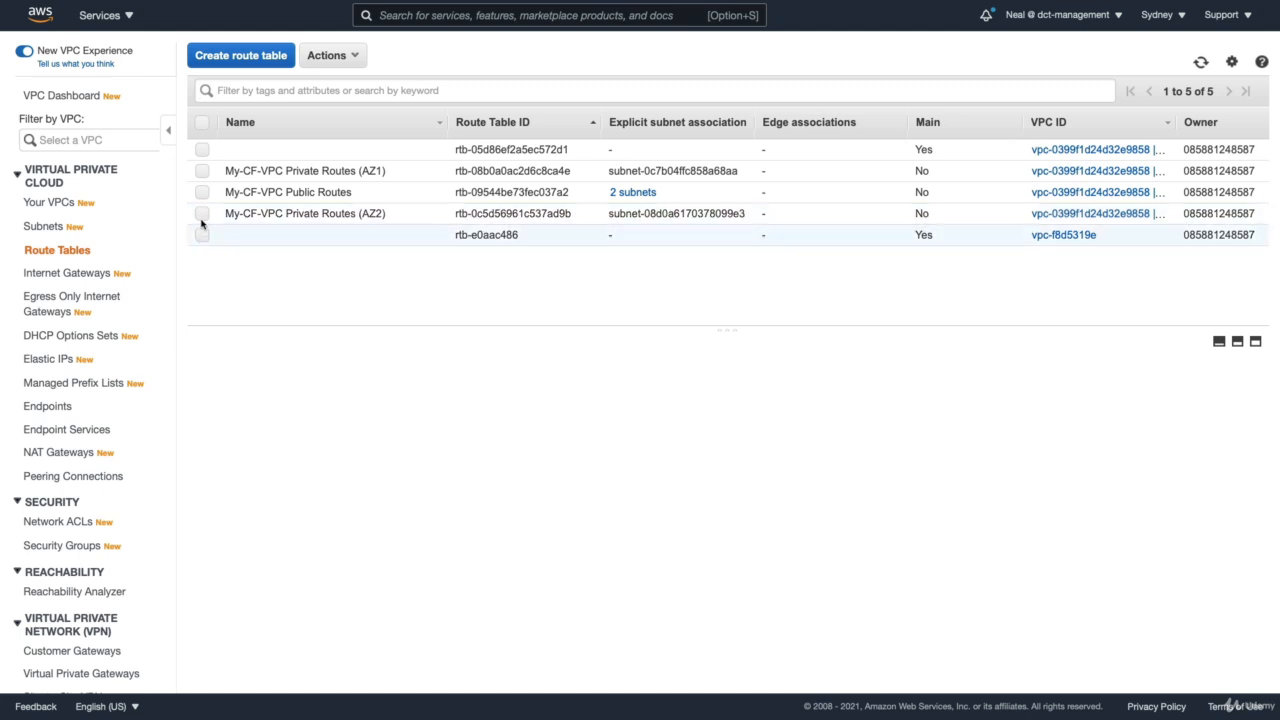
click(202, 192)
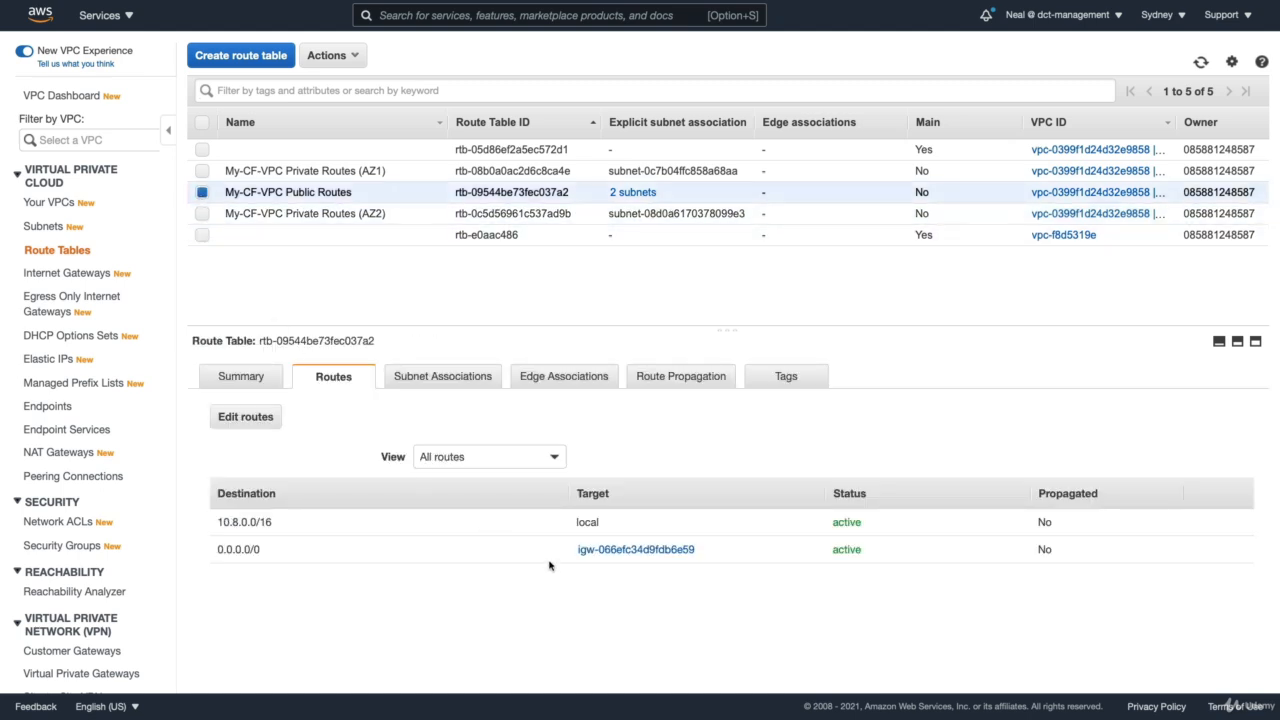
Step: Check the internet gateways and the NAT gateways in the VPC console
click(75, 273)
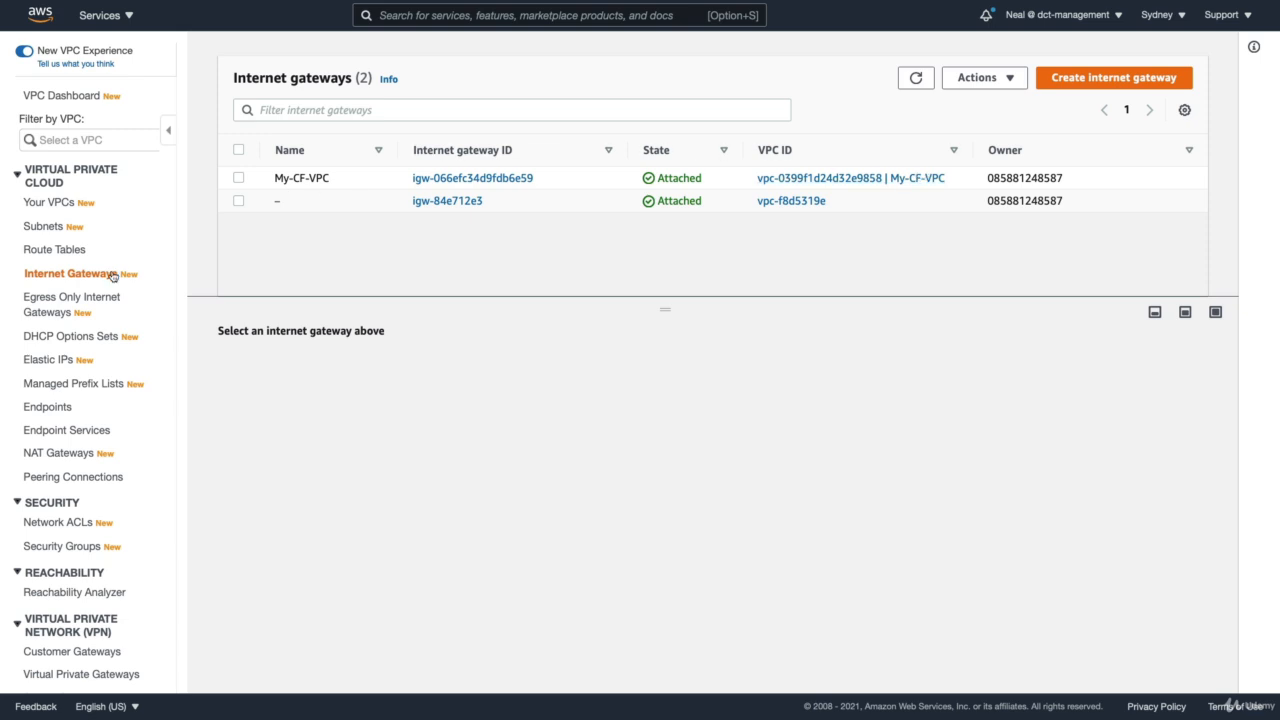
click(48, 453)
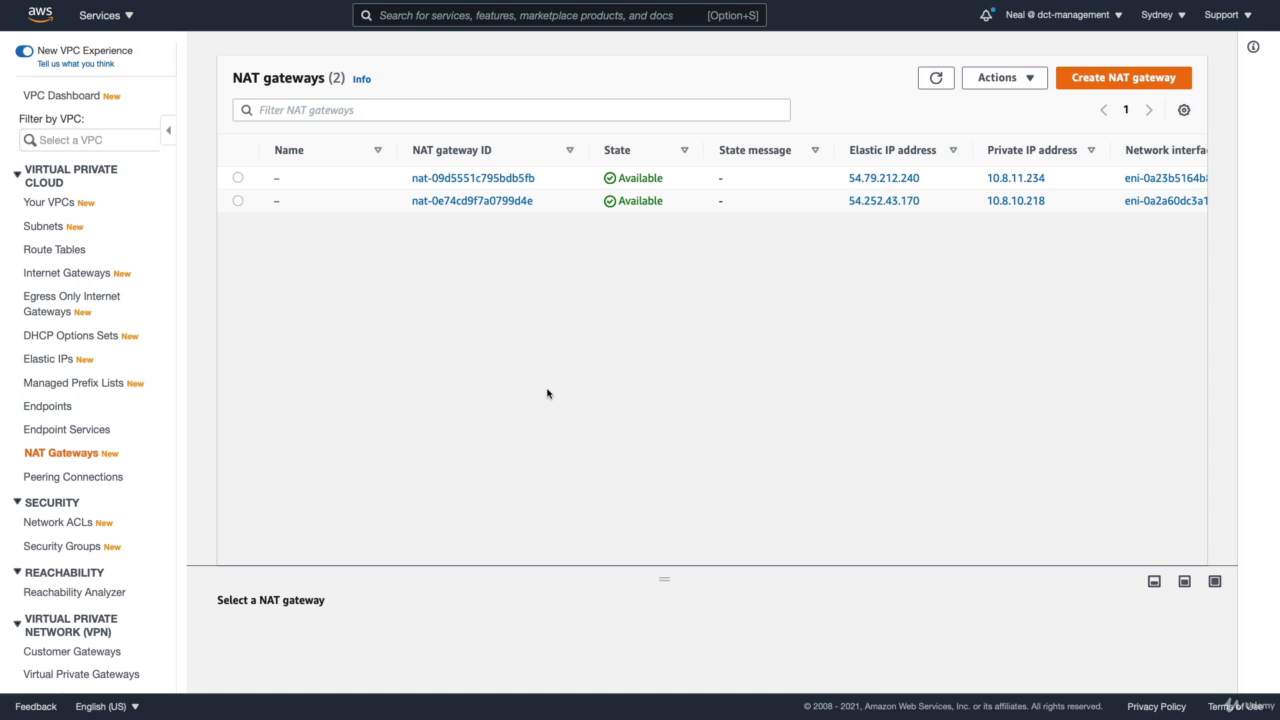
Step: Return to the CloudFormation console and delete the My-CF-VPC stack with all its resources
key(ctrl+Tab)
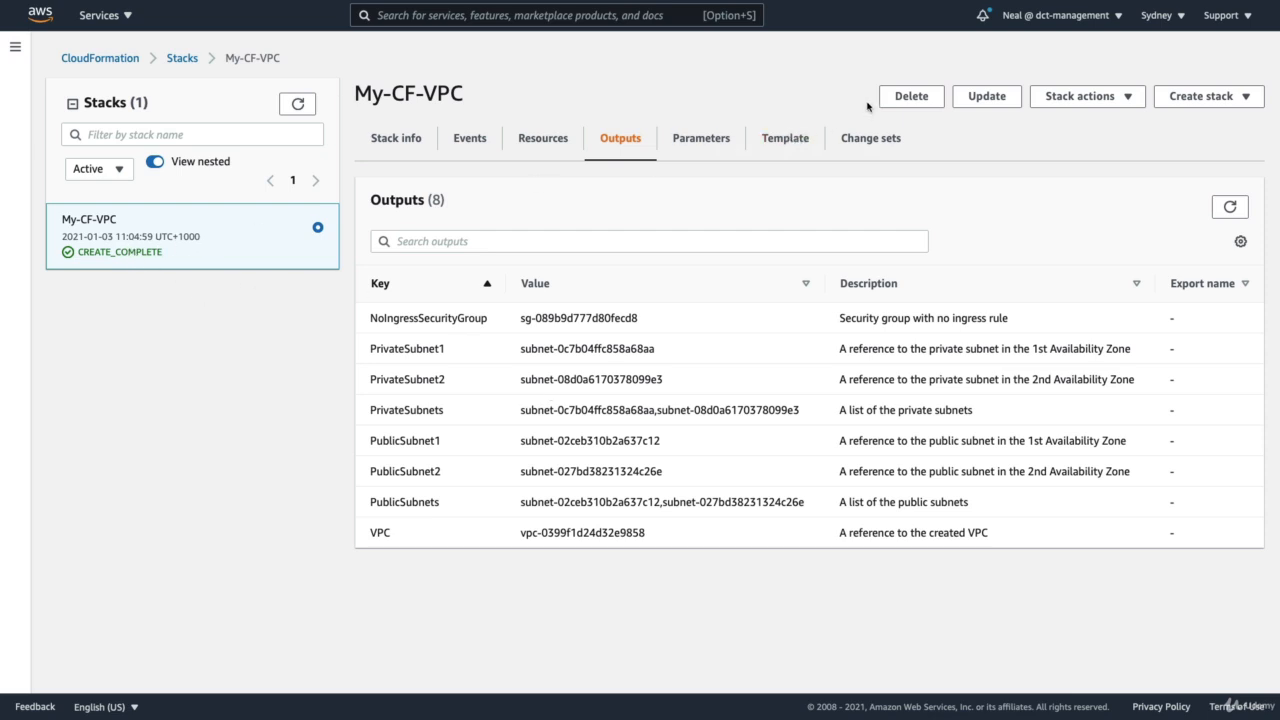
click(914, 100)
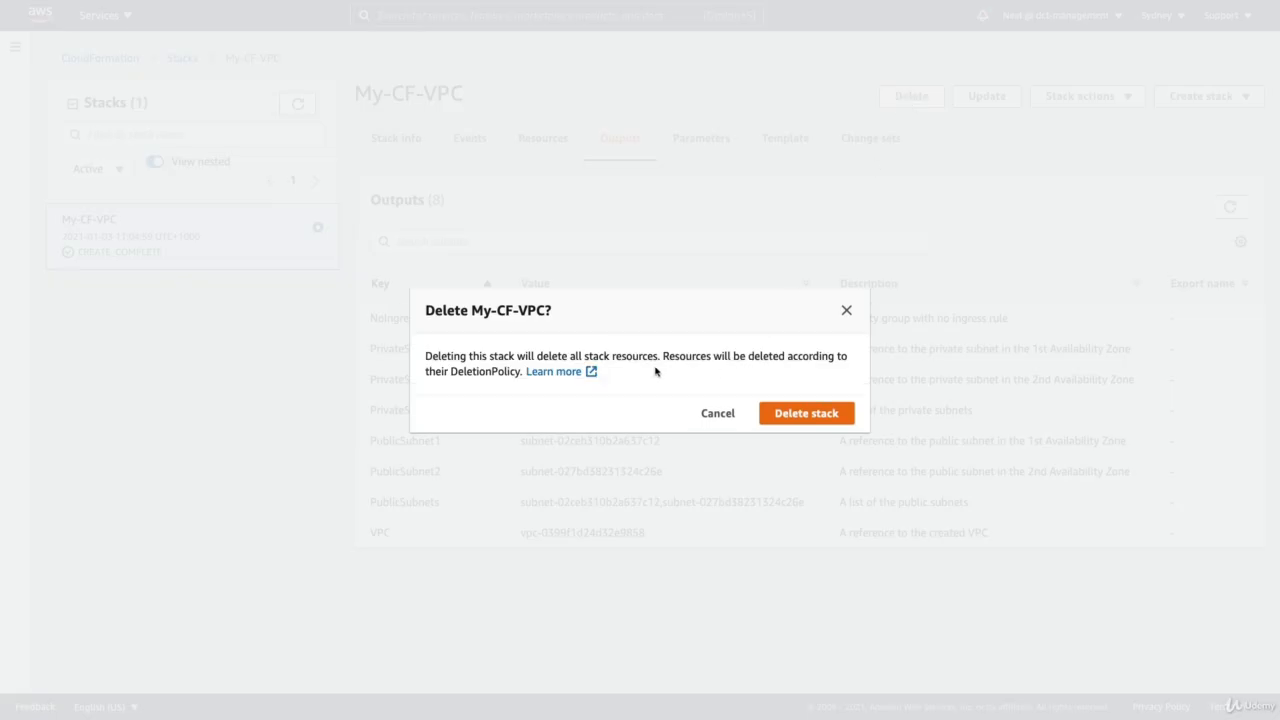
click(804, 419)
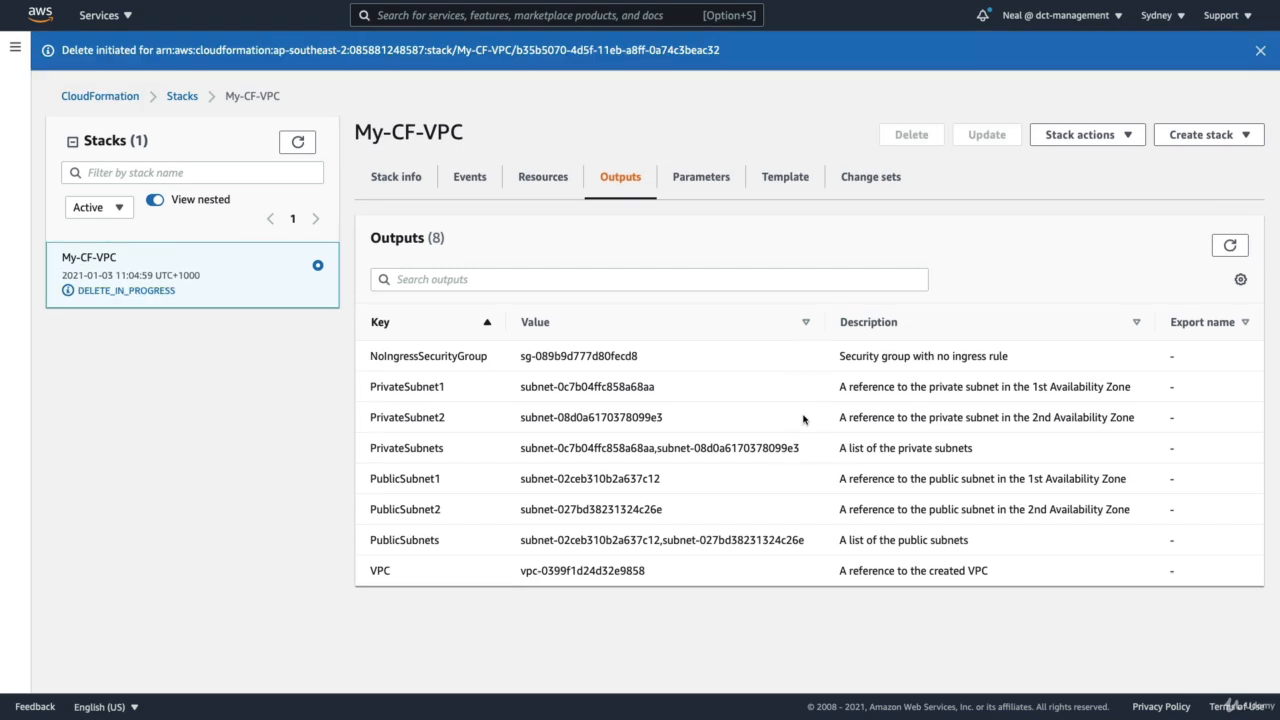